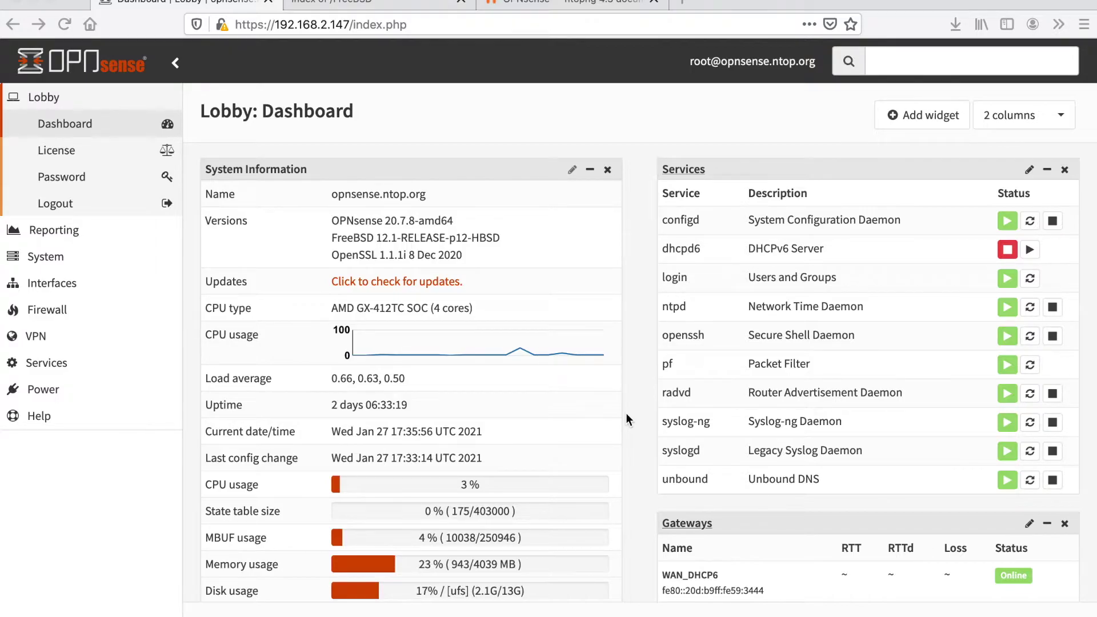
Switch to the ntopng documentation tab on installing ntopng in OPNsense.
{"action": "left_click", "coordinate": [556, 8]}
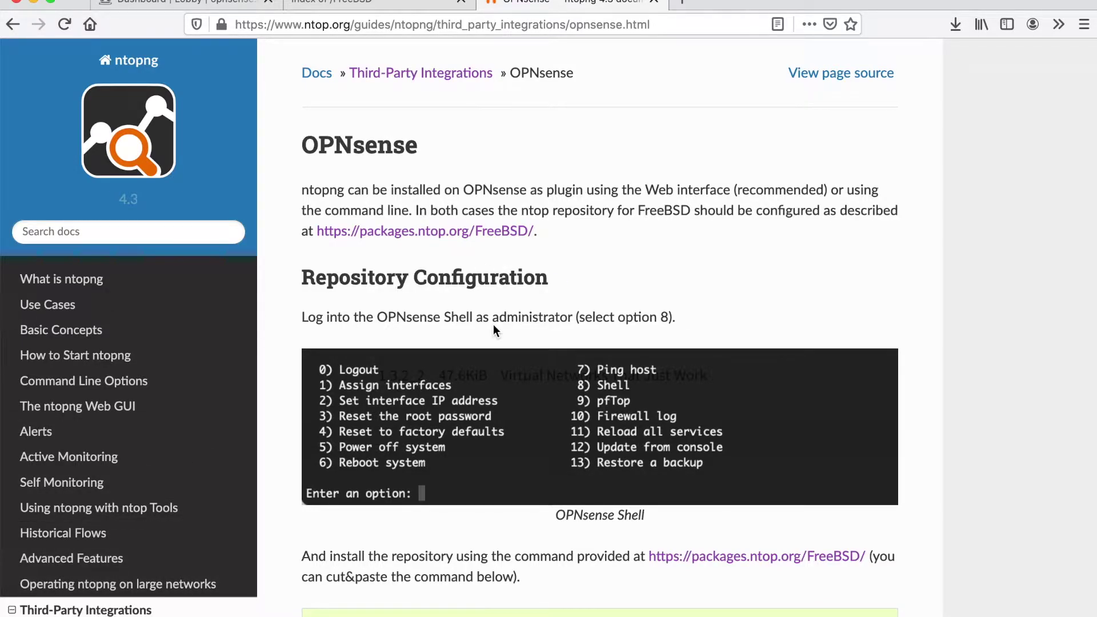
Select the pkg add command in the Repository Configuration code box to copy it.
{"action": "scroll", "coordinate": [492, 324], "scroll_direction": "down", "scroll_amount": 3}
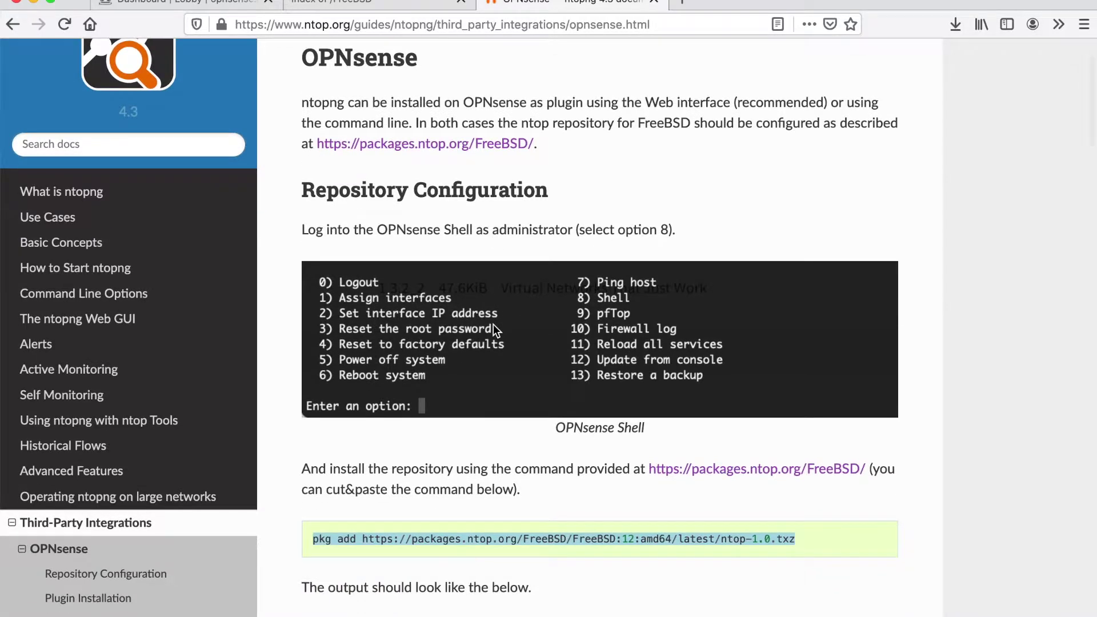
{"action": "left_click", "coordinate": [507, 554]}
{"action": "left_click", "coordinate": [794, 539]}
{"action": "left_click", "coordinate": [517, 546]}
{"action": "left_click_drag", "start_coordinate": [517, 546], "coordinate": [308, 540]}
{"action": "key", "text": "super+c"}
In Terminal, SSH into the firewall as root at 192.168.2.147 and enter the password.
{"action": "key", "text": "super+Tab"}
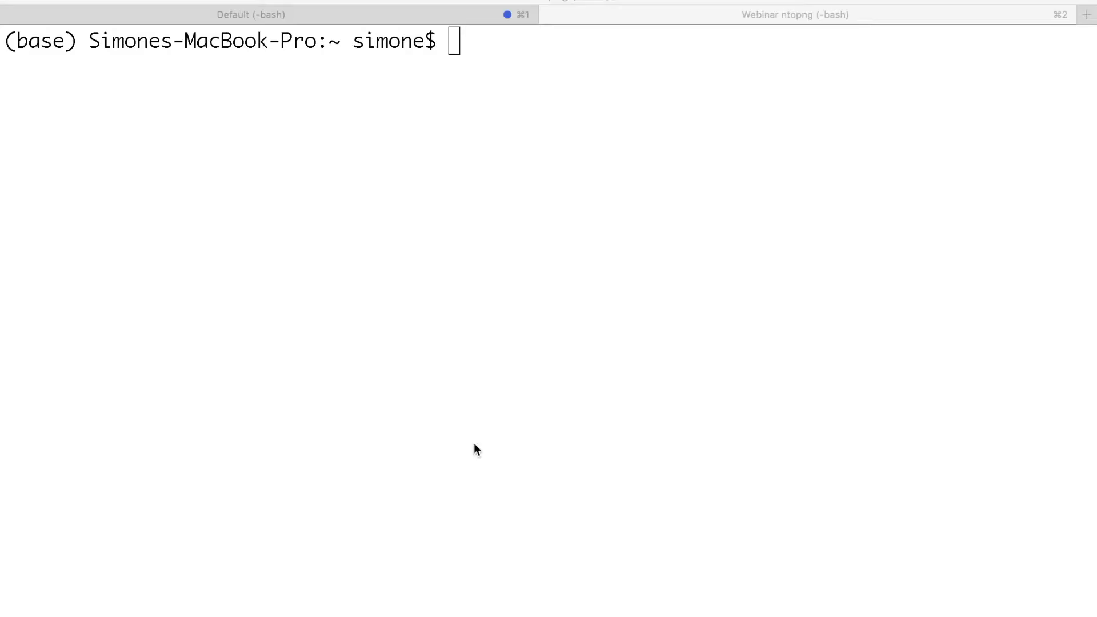
{"action": "type", "text": "ssh root@192.168.2.147"}
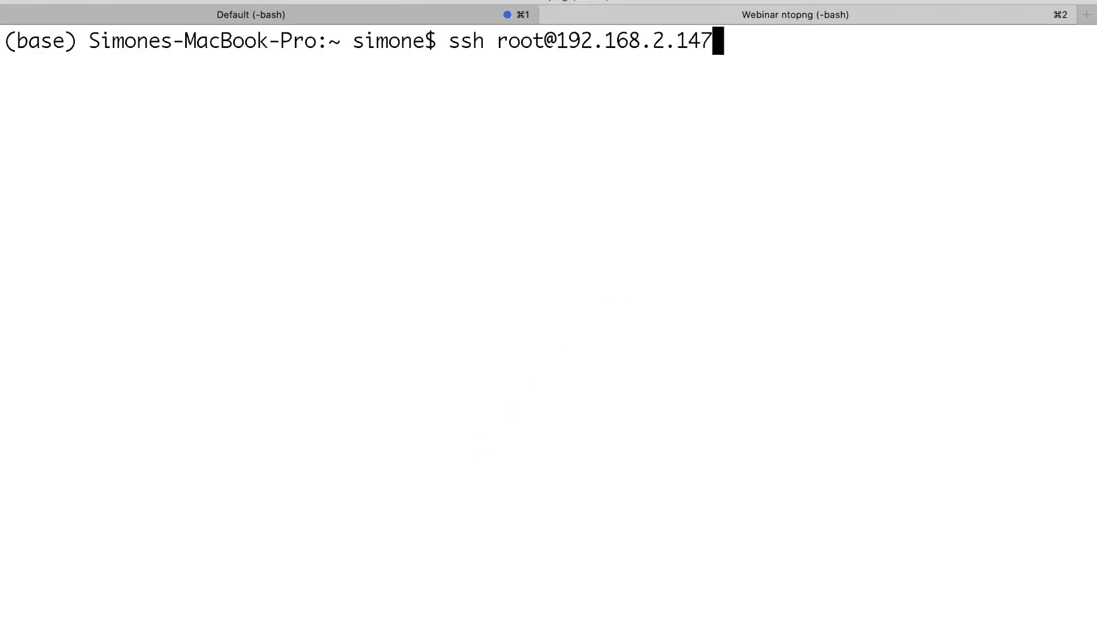
{"action": "key", "text": "Return"}
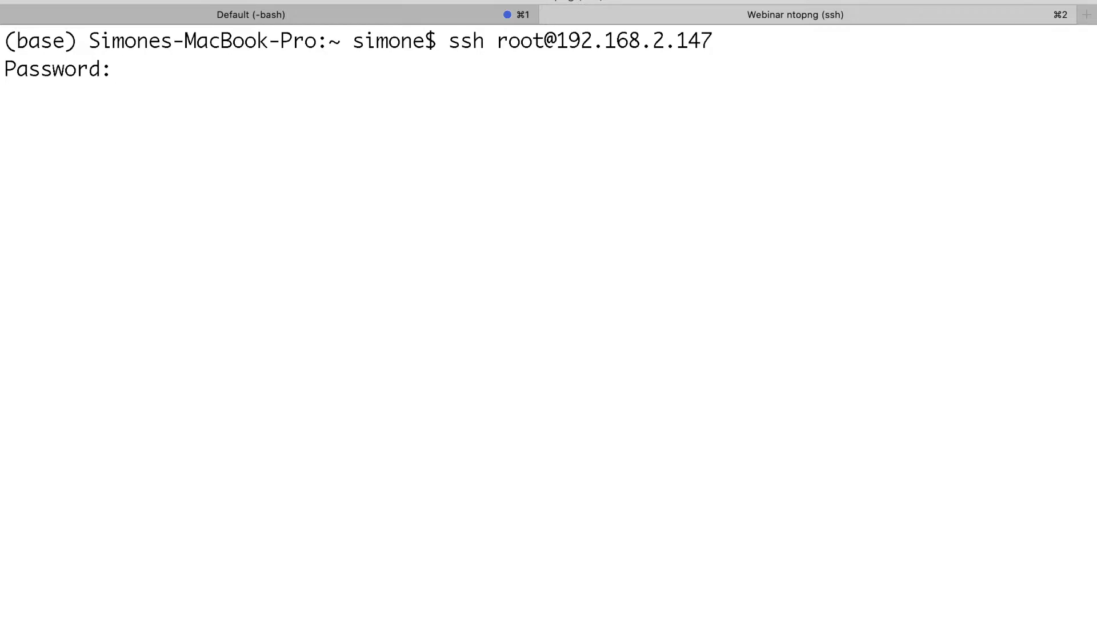
{"action": "key", "text": "Return"}
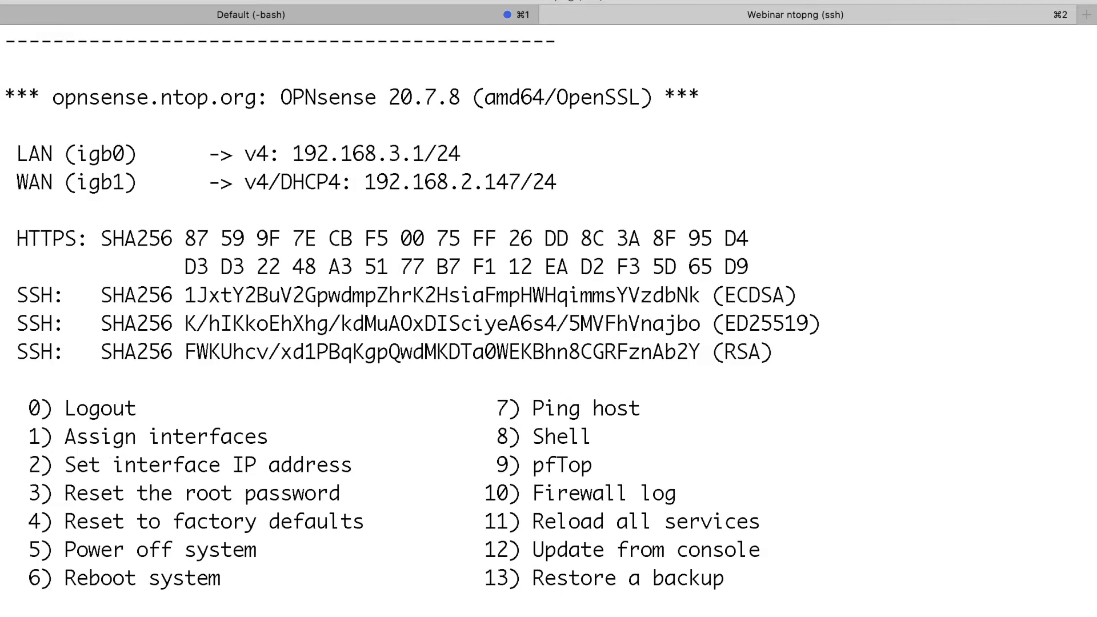
Choose console option 8 (Shell) and run the pasted pkg add command for ntop-1.0.txz.
{"action": "type", "text": "8"}
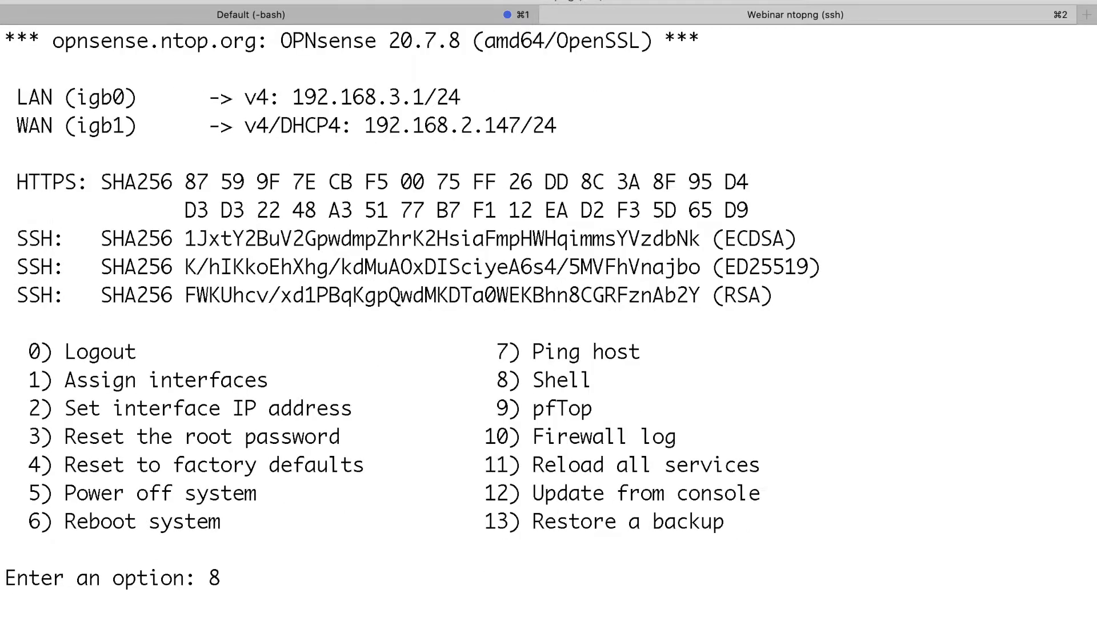
{"action": "key", "text": "Return"}
{"action": "key", "text": "super+v"}
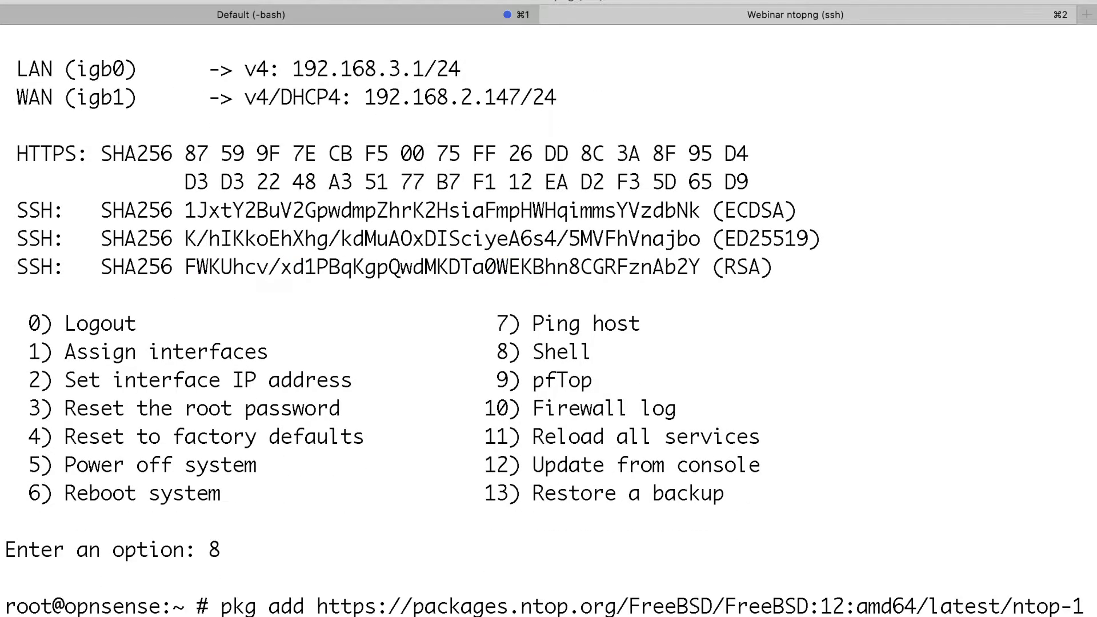
{"action": "key", "text": "Return"}
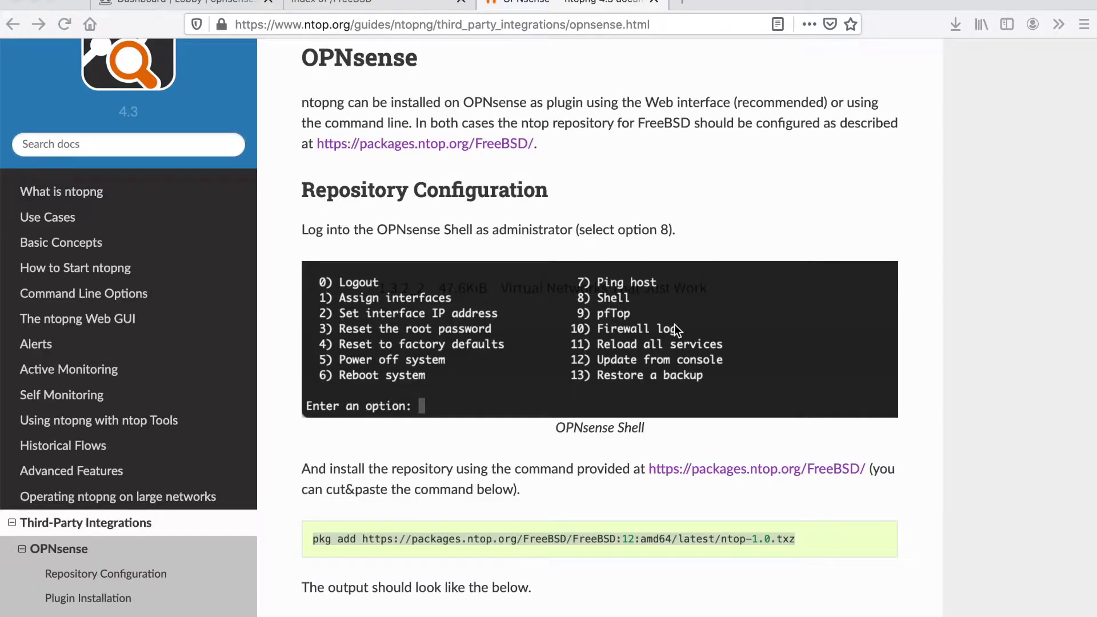
Scroll the guide down to Plugin Installation, then return to the OPNsense Dashboard tab.
{"action": "scroll", "coordinate": [674, 329], "scroll_direction": "down", "scroll_amount": 6}
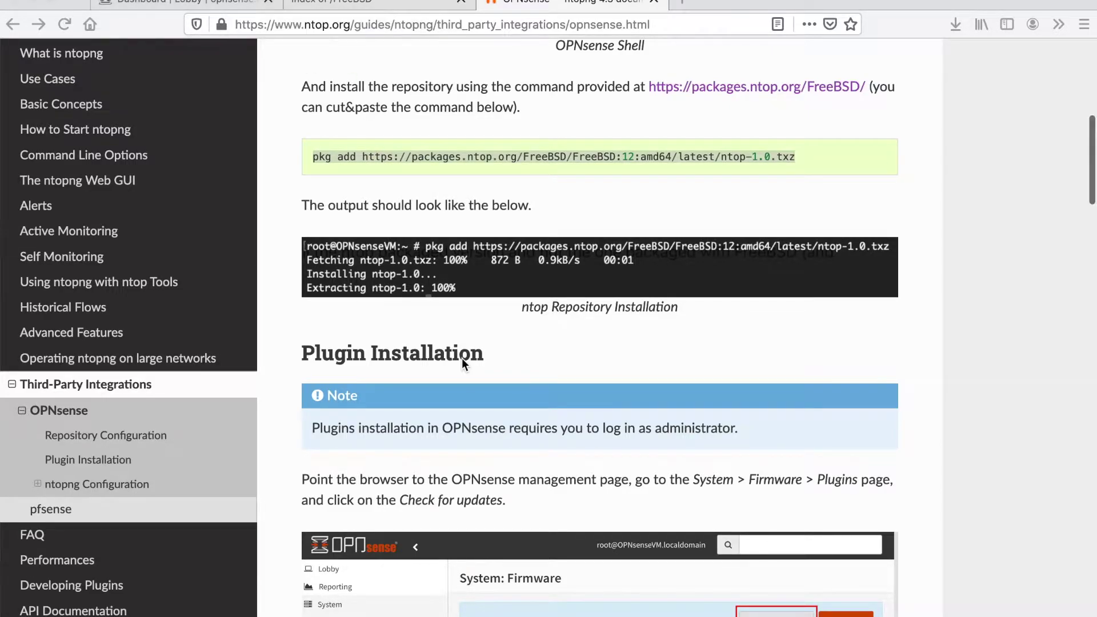
{"action": "scroll", "coordinate": [461, 358], "scroll_direction": "down", "scroll_amount": 4}
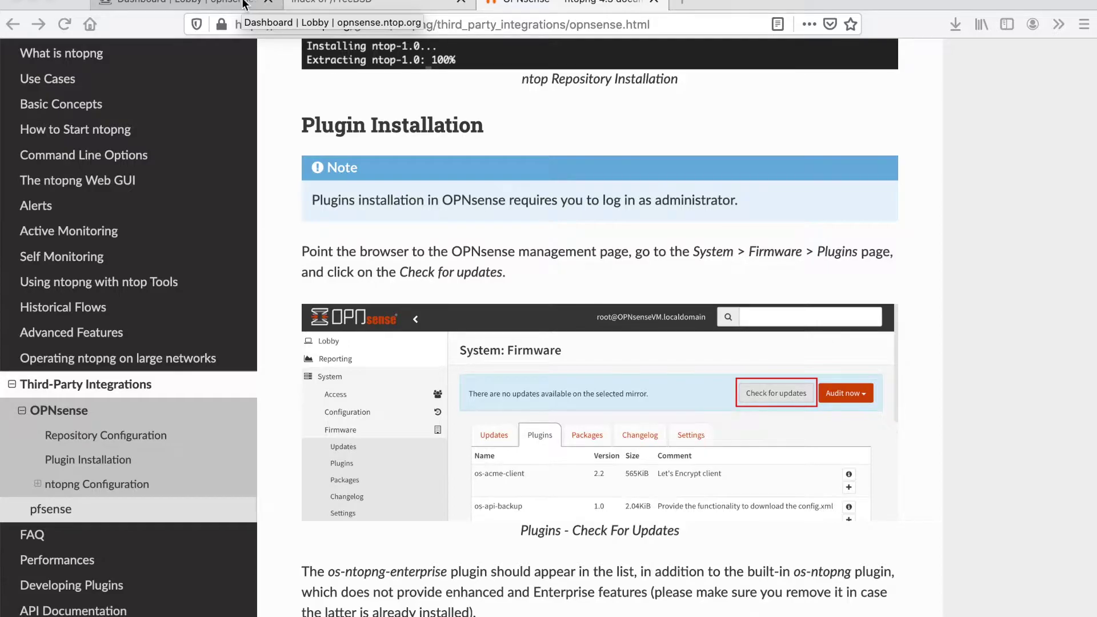
{"action": "scroll", "coordinate": [500, 306], "scroll_direction": "down", "scroll_amount": 2}
{"action": "left_click", "coordinate": [224, 6]}
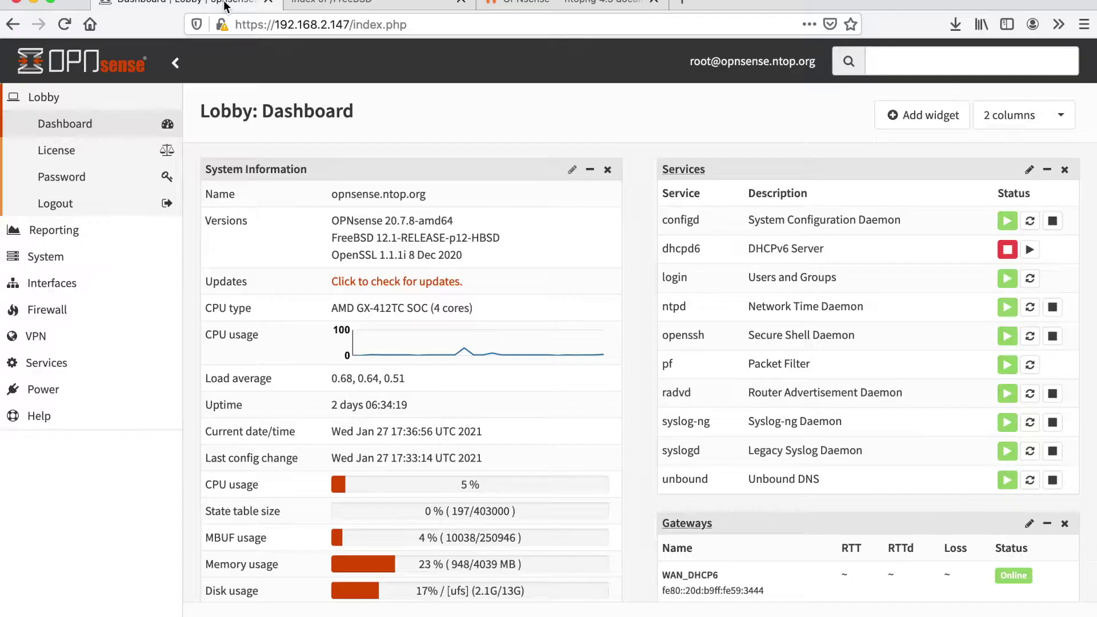
Open System > Firmware > Plugins and check for updates, then return to the ntopng guide.
{"action": "left_click", "coordinate": [46, 255]}
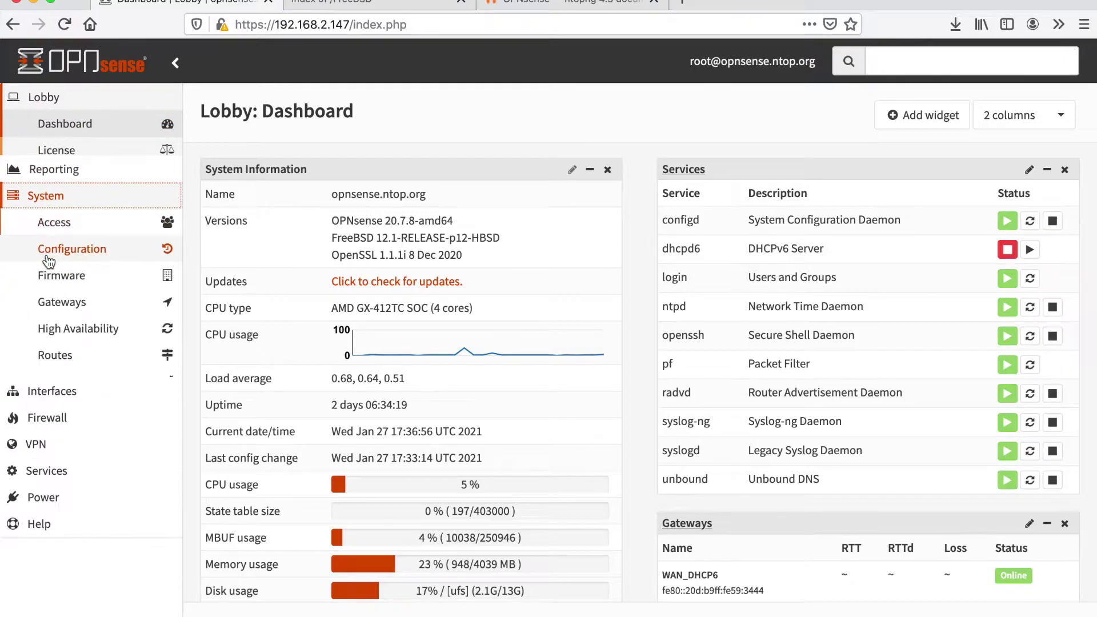
{"action": "left_click", "coordinate": [70, 230]}
{"action": "left_click", "coordinate": [67, 281]}
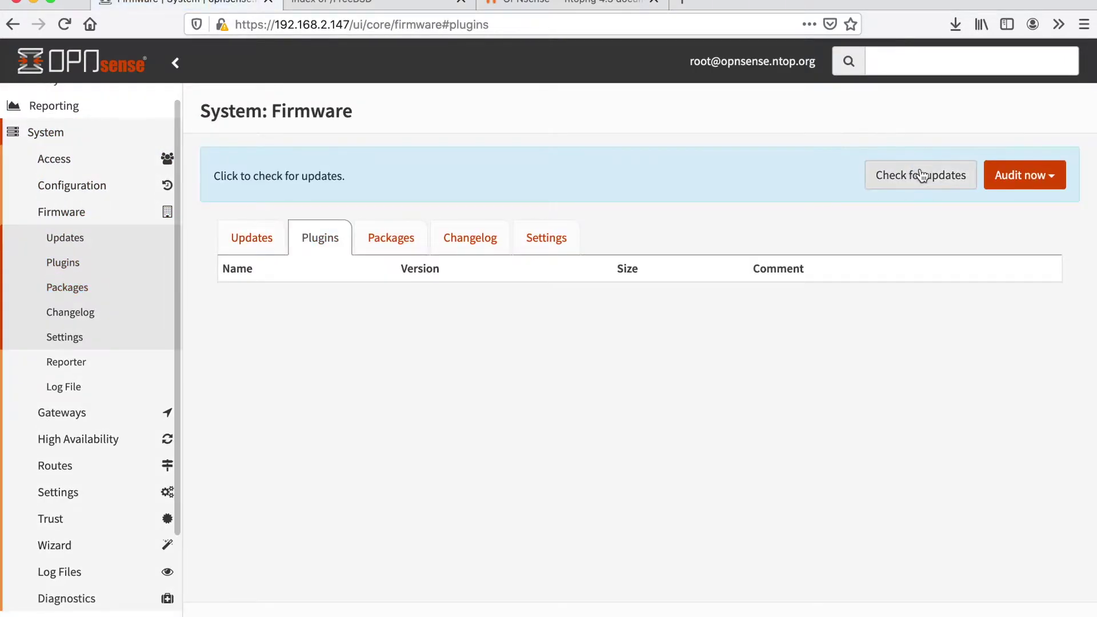
{"action": "left_click", "coordinate": [924, 177]}
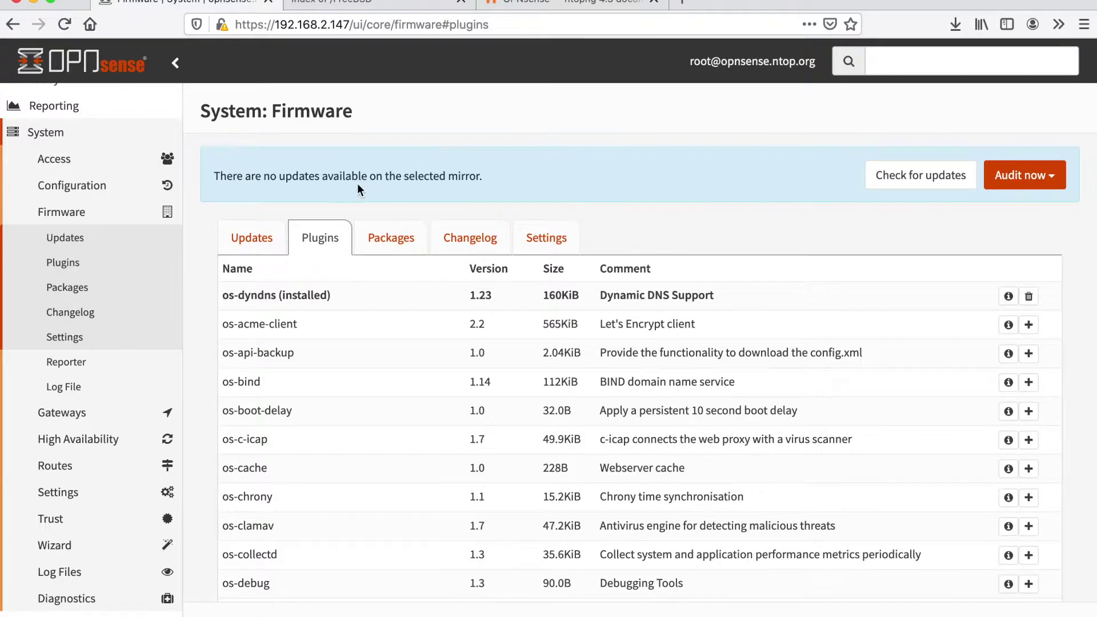
{"action": "left_click", "coordinate": [599, 2]}
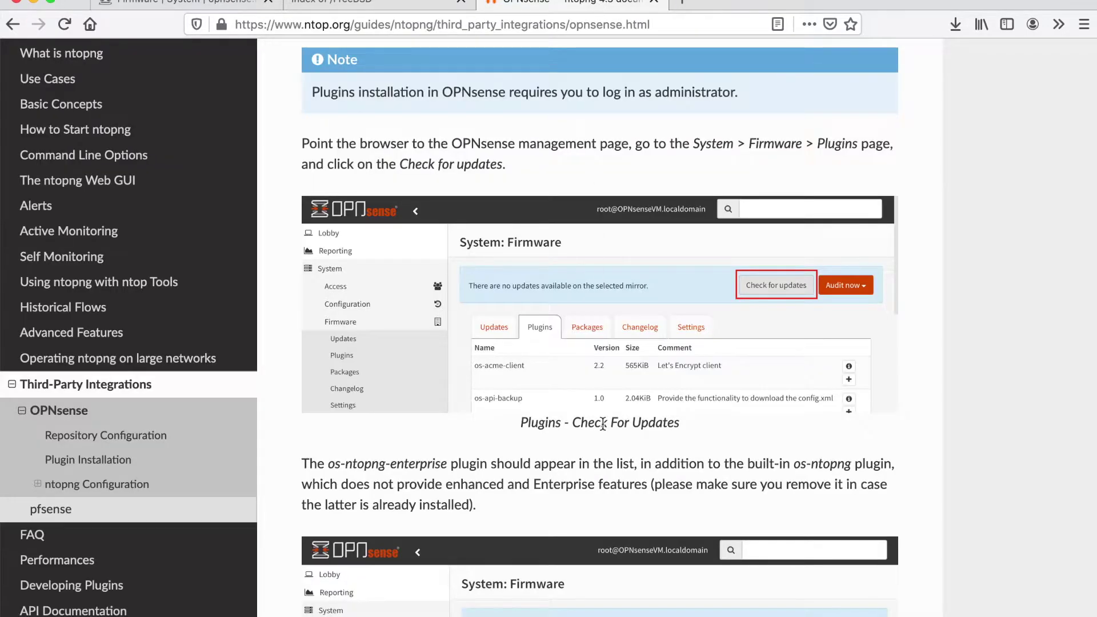
Read the guide's plugin screenshots, then scroll OPNsense's Plugins list to os-ntopng-enterprise.
{"action": "scroll", "coordinate": [602, 423], "scroll_direction": "down", "scroll_amount": 5}
{"action": "scroll", "coordinate": [602, 422], "scroll_direction": "down", "scroll_amount": 3}
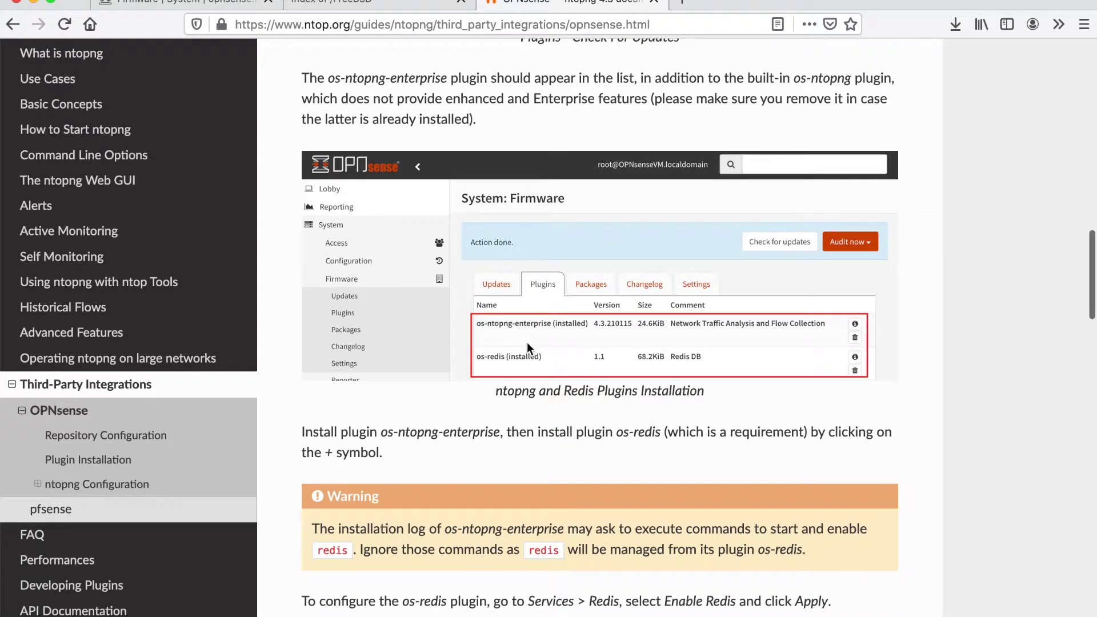
{"action": "scroll", "coordinate": [505, 334], "scroll_direction": "down", "scroll_amount": 1}
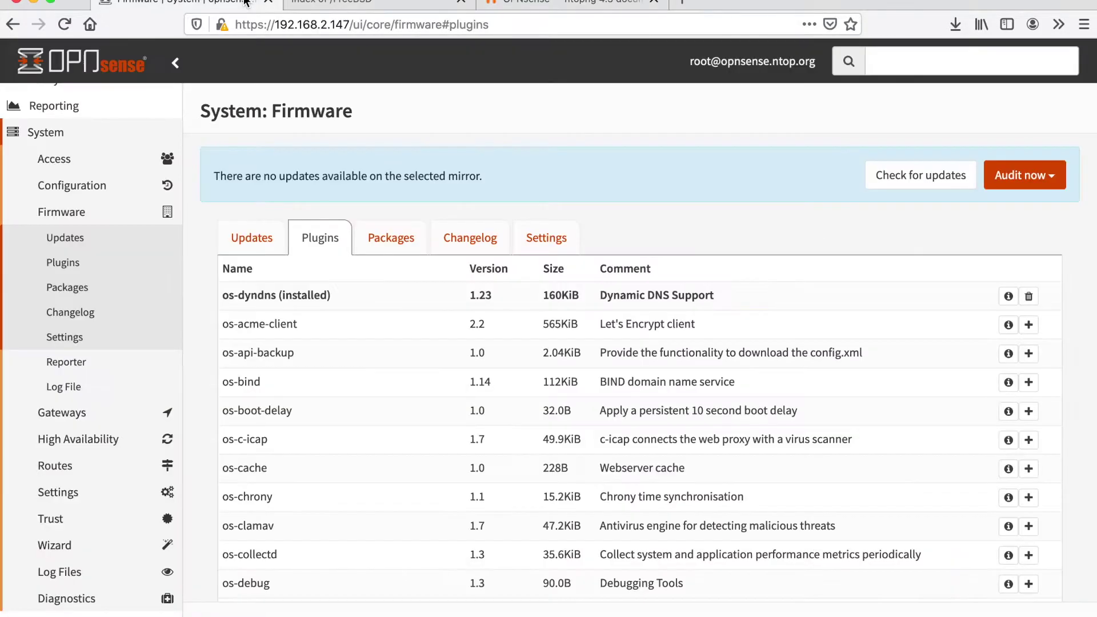
{"action": "left_click", "coordinate": [177, 4]}
{"action": "scroll", "coordinate": [371, 291], "scroll_direction": "down", "scroll_amount": 15}
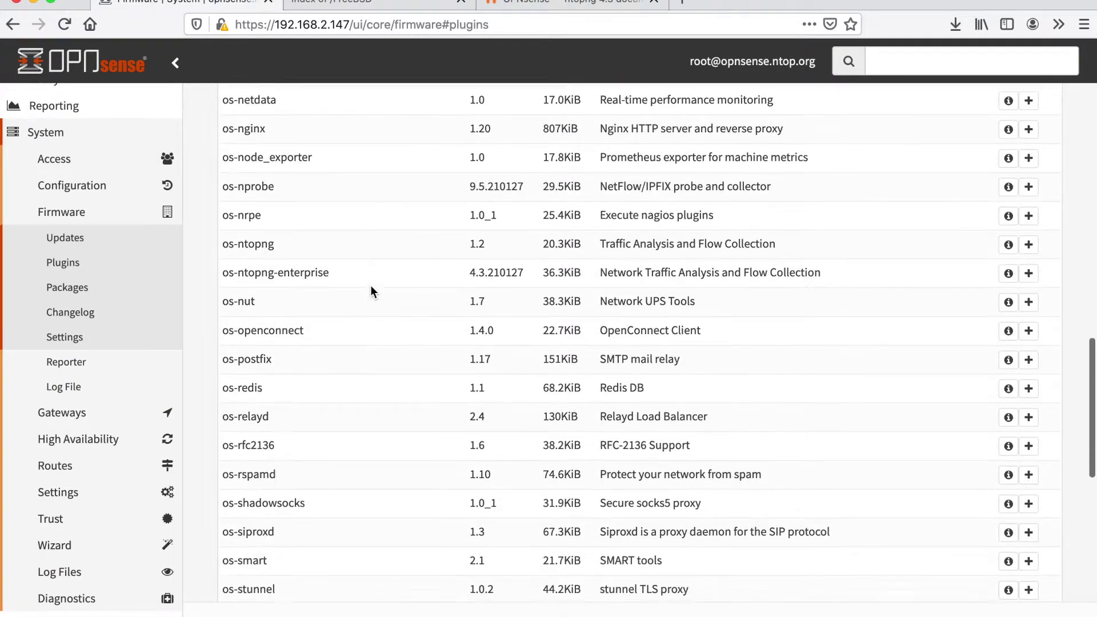
Install os-ntopng-enterprise 4.3.210127, confirming the third-party software dialog, and follow the log.
{"action": "left_click", "coordinate": [1029, 275]}
{"action": "left_click", "coordinate": [712, 227]}
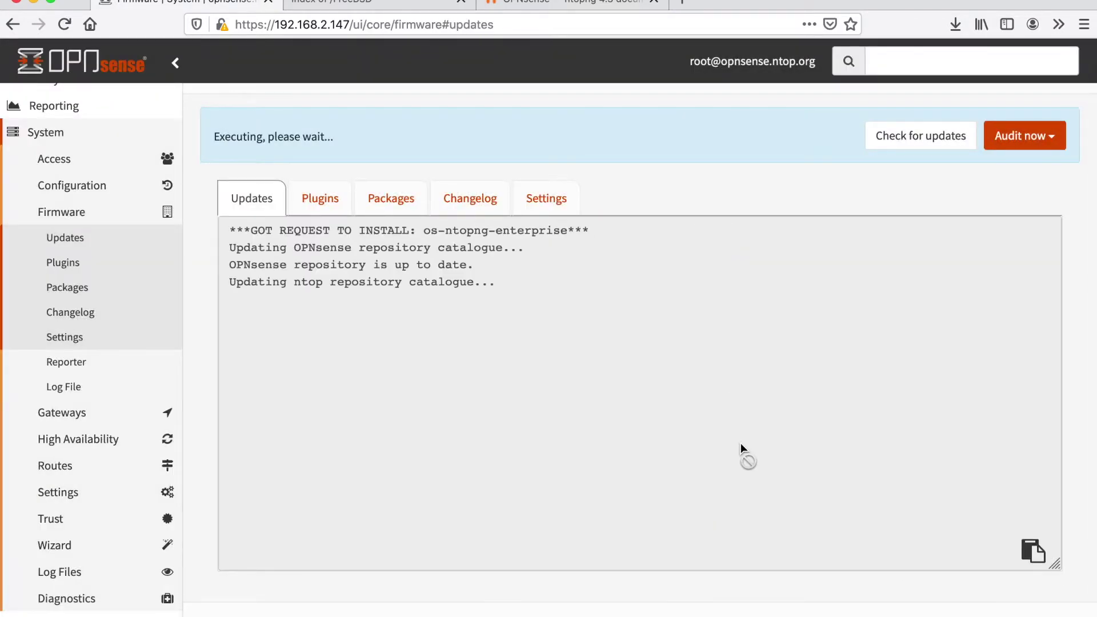
{"action": "left_click", "coordinate": [319, 195]}
{"action": "scroll", "coordinate": [492, 457], "scroll_direction": "down", "scroll_amount": 15}
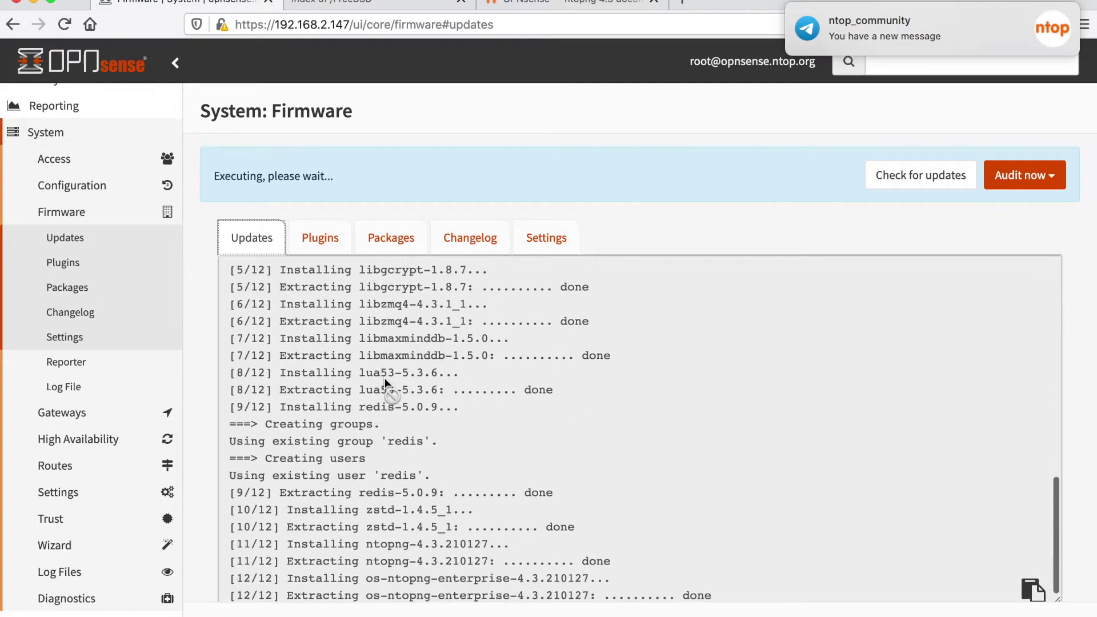
{"action": "scroll", "coordinate": [477, 480], "scroll_direction": "down", "scroll_amount": 2}
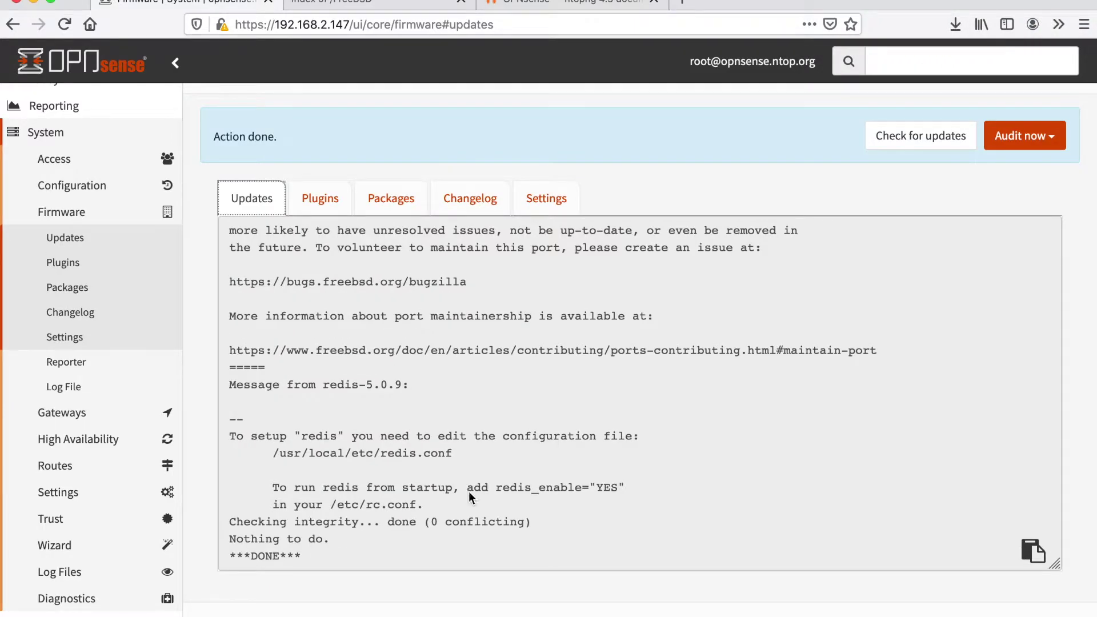
Back in the Plugins list, install the os-redis 1.1 plugin.
{"action": "left_click", "coordinate": [341, 205]}
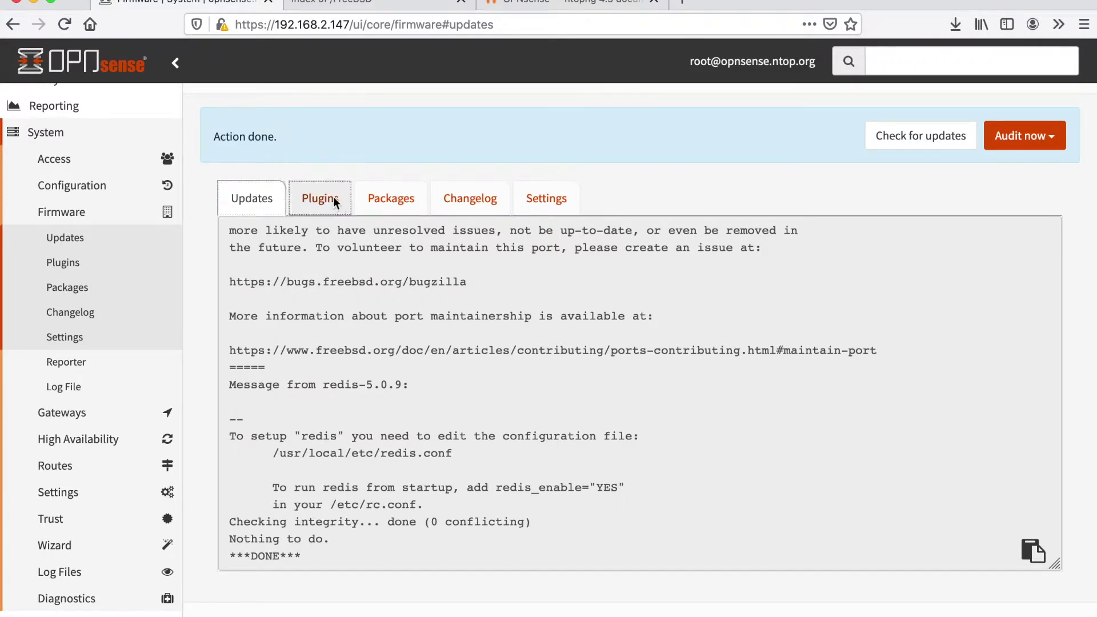
{"action": "scroll", "coordinate": [444, 455], "scroll_direction": "down", "scroll_amount": 10}
{"action": "scroll", "coordinate": [443, 455], "scroll_direction": "down", "scroll_amount": 20}
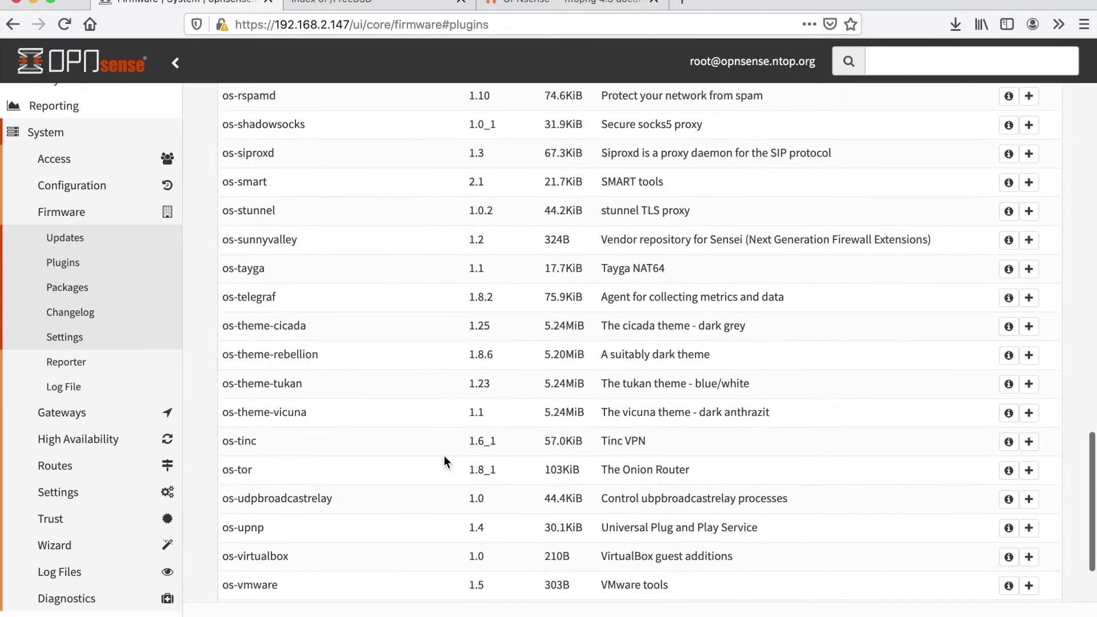
{"action": "scroll", "coordinate": [444, 459], "scroll_direction": "up", "scroll_amount": 10}
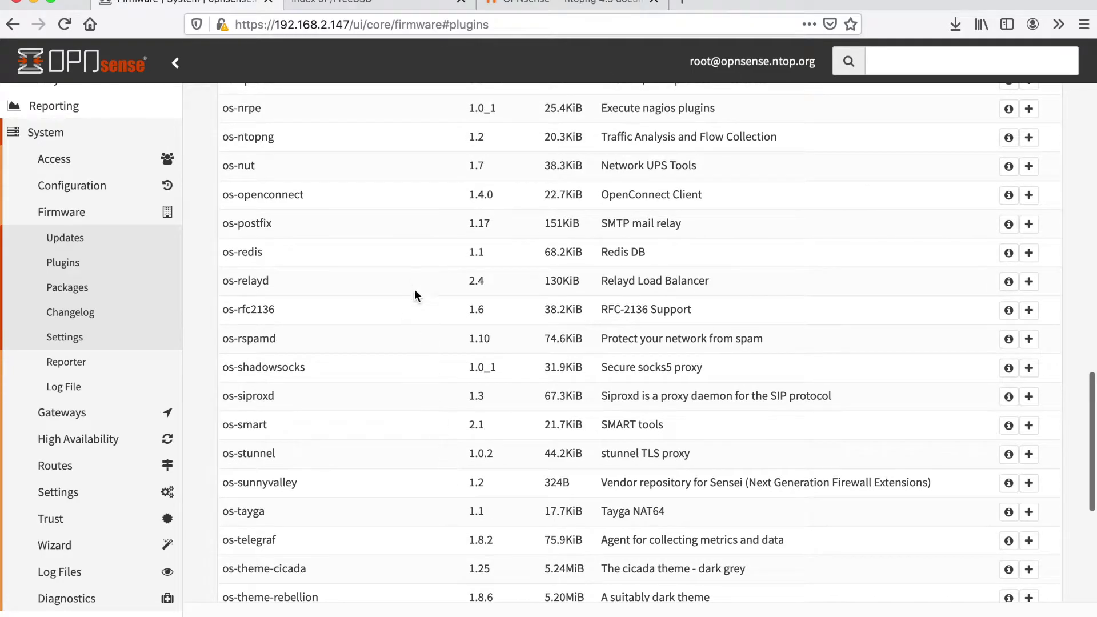
{"action": "left_click", "coordinate": [1029, 252]}
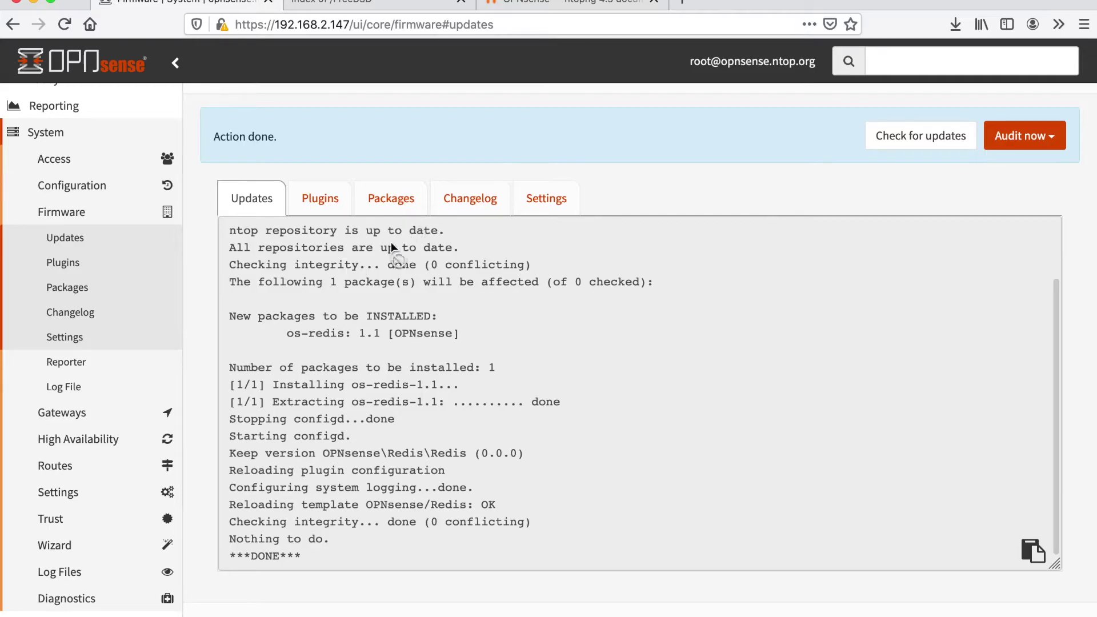
Reload the page and navigate the sidebar from System to Services > Redis.
{"action": "left_click", "coordinate": [64, 25]}
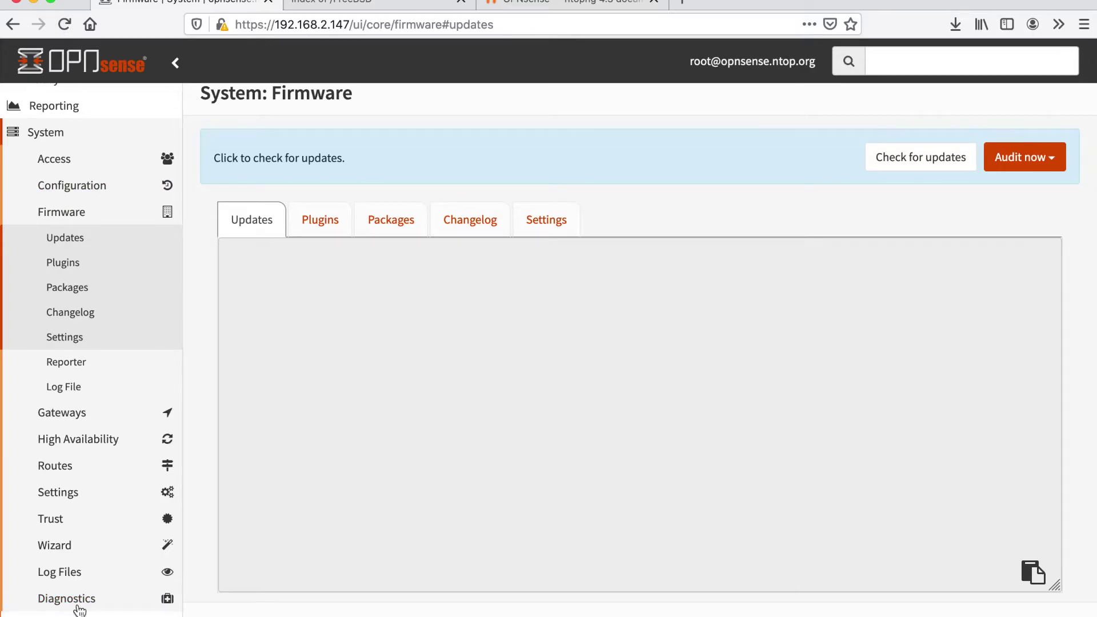
{"action": "scroll", "coordinate": [91, 571], "scroll_direction": "down", "scroll_amount": 1}
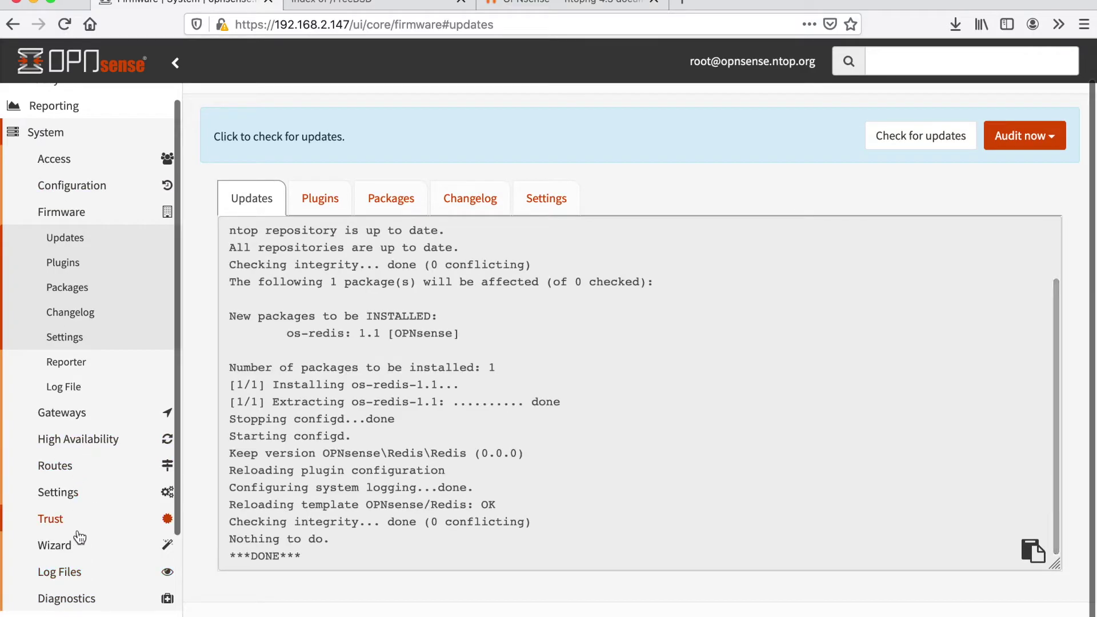
{"action": "left_click", "coordinate": [62, 134]}
{"action": "left_click", "coordinate": [43, 255]}
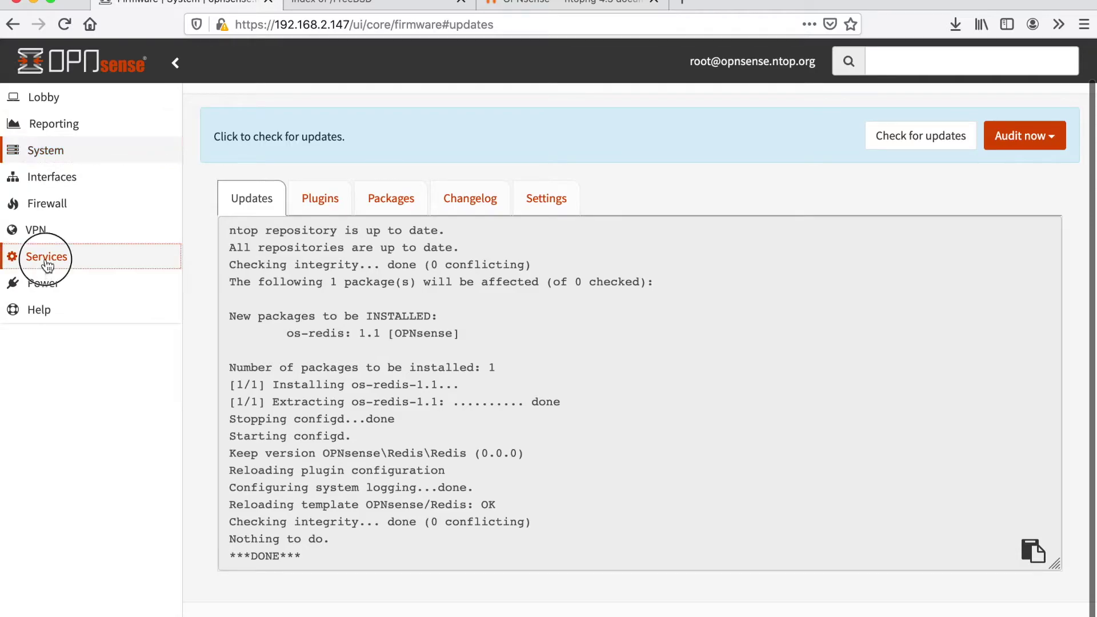
{"action": "scroll", "coordinate": [59, 495], "scroll_direction": "down", "scroll_amount": 1}
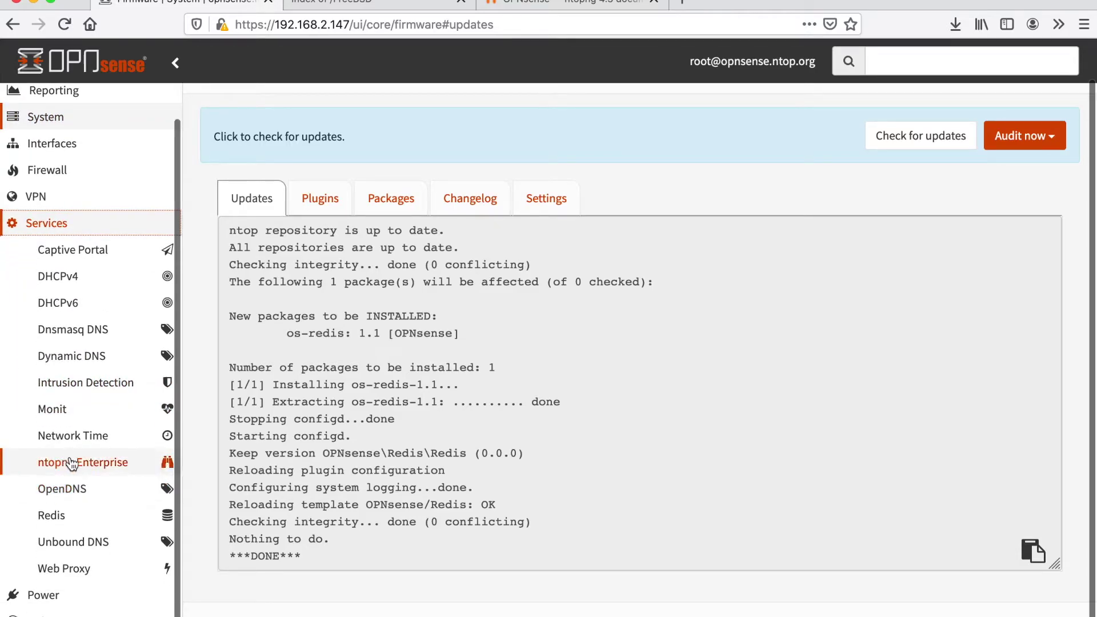
{"action": "left_click", "coordinate": [50, 520]}
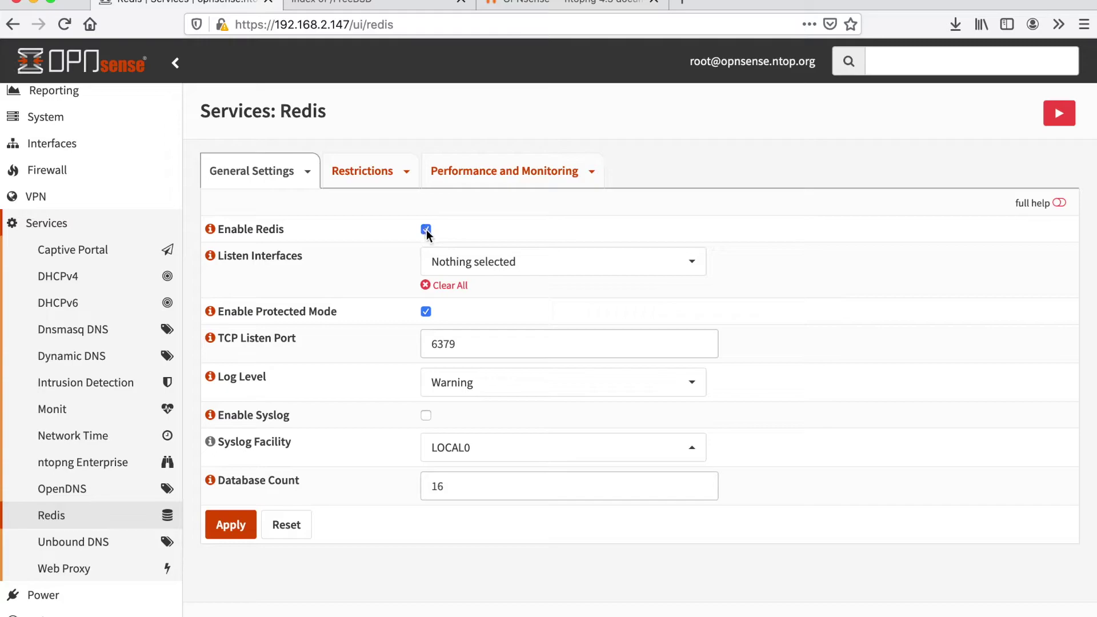
On Lobby > Dashboard, start the Redis DB service, then expand Services > ntopng Enterprise.
{"action": "scroll", "coordinate": [86, 160], "scroll_direction": "up", "scroll_amount": 1}
{"action": "left_click", "coordinate": [68, 99]}
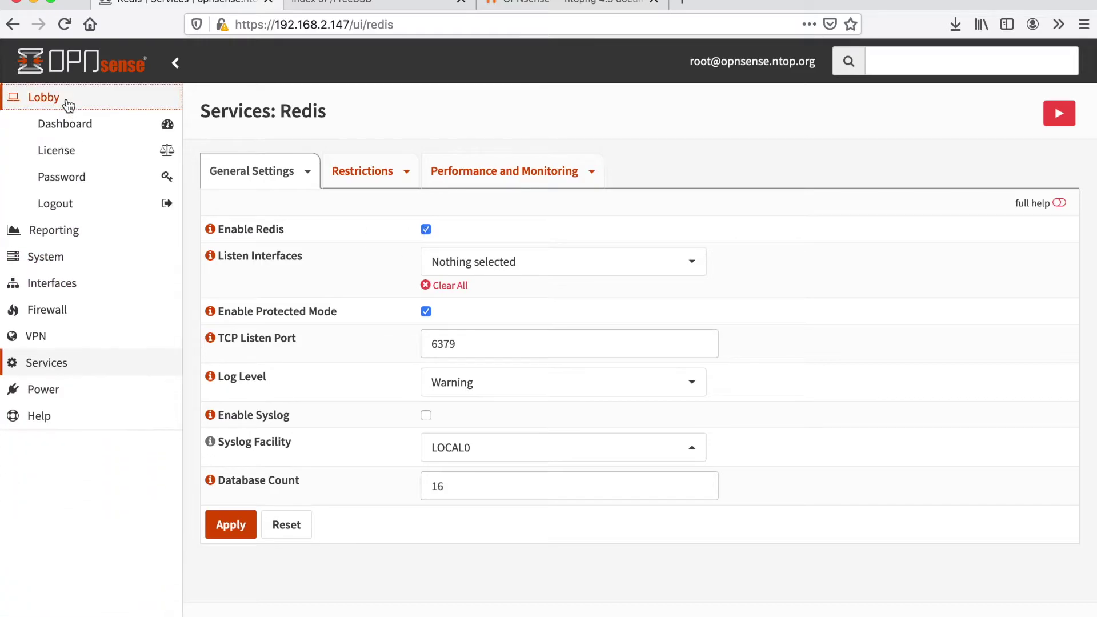
{"action": "left_click", "coordinate": [80, 126]}
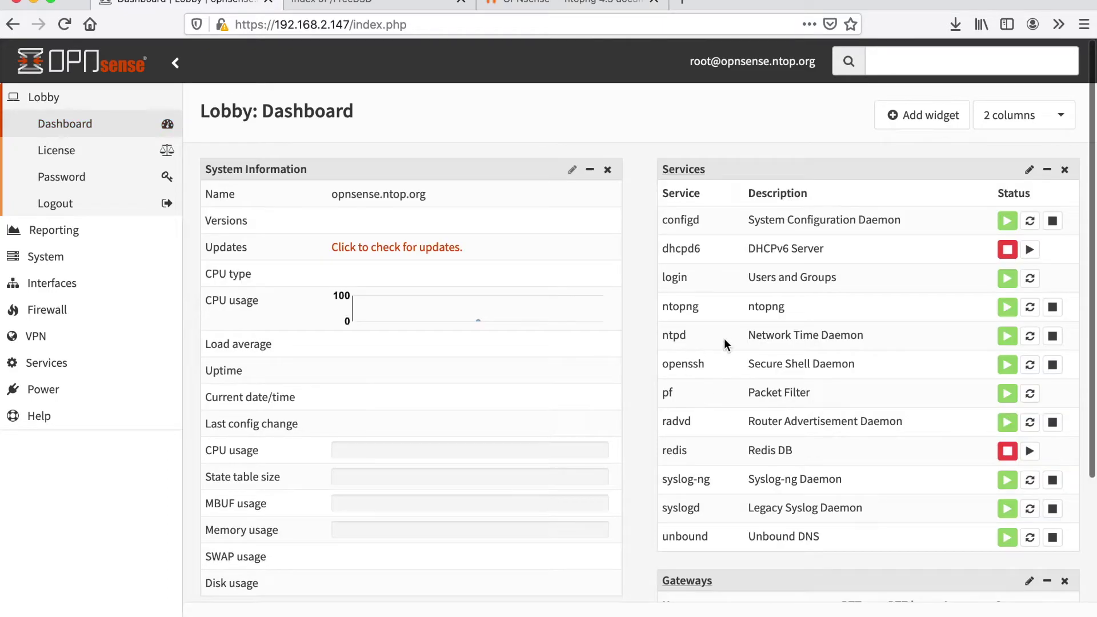
{"action": "left_click", "coordinate": [1029, 450]}
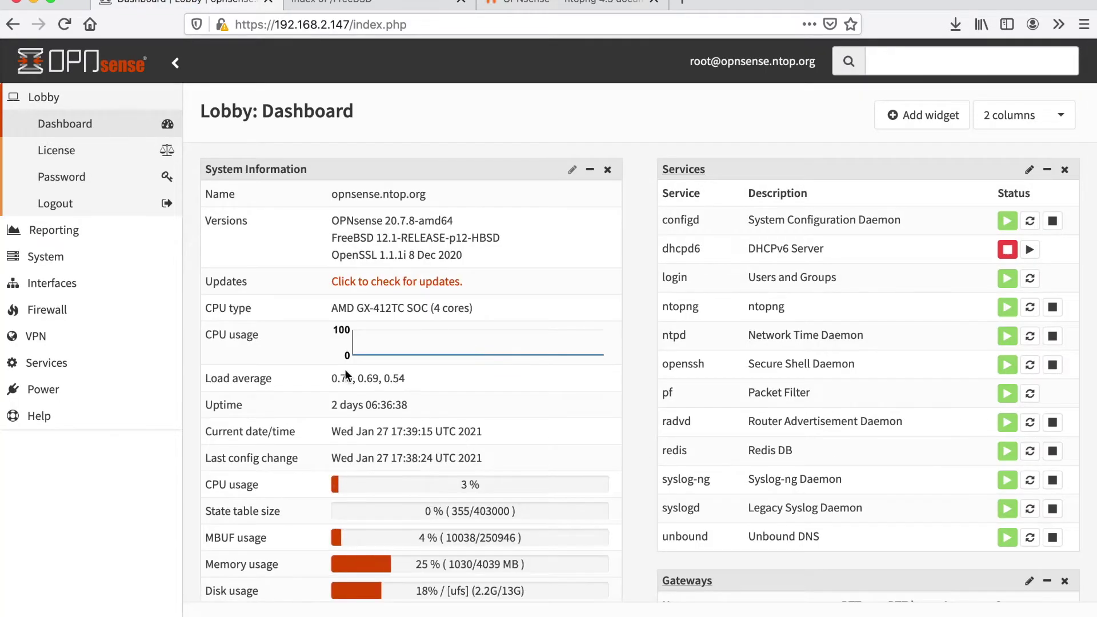
{"action": "left_click", "coordinate": [31, 366]}
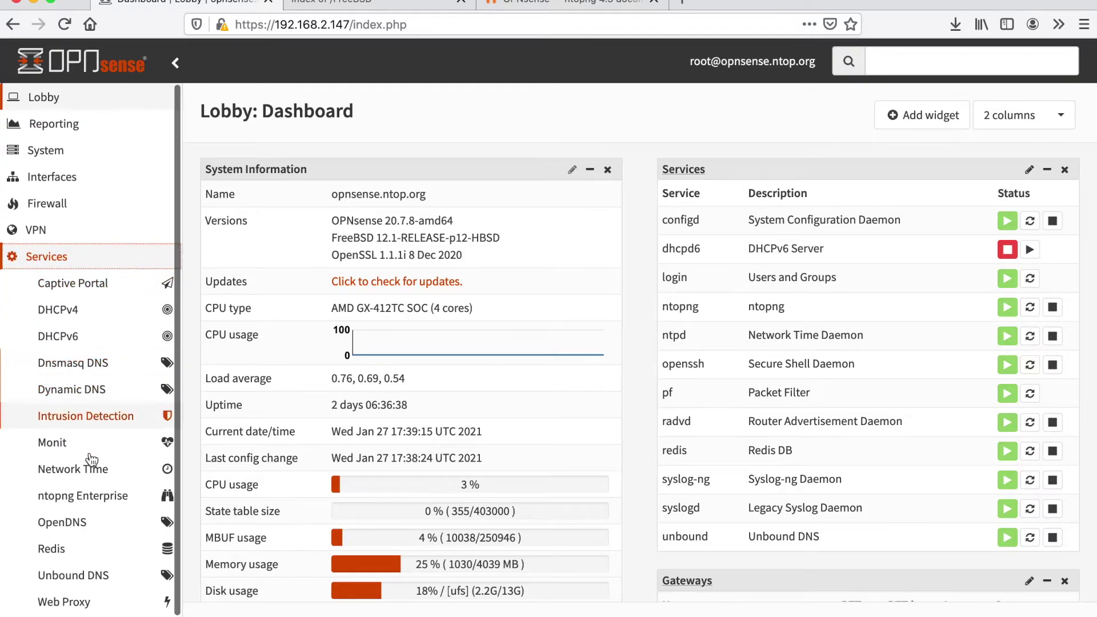
{"action": "left_click", "coordinate": [103, 495]}
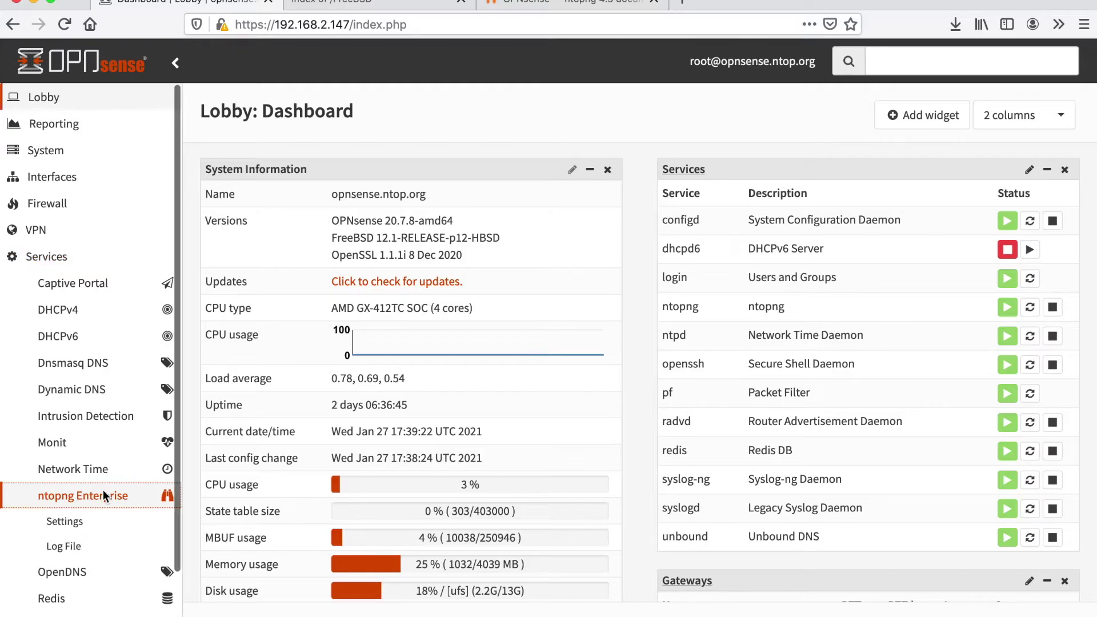
Confirm the ntopng license key is Permanent with Enterprise L edition, then return to General settings.
{"action": "left_click", "coordinate": [80, 521]}
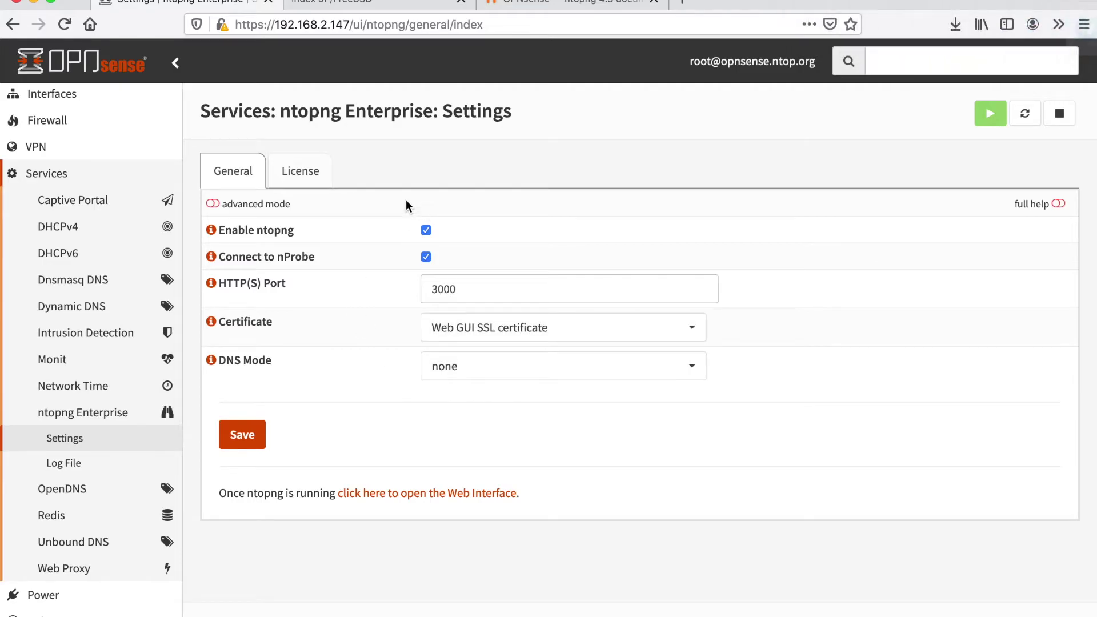
{"action": "left_click", "coordinate": [314, 180]}
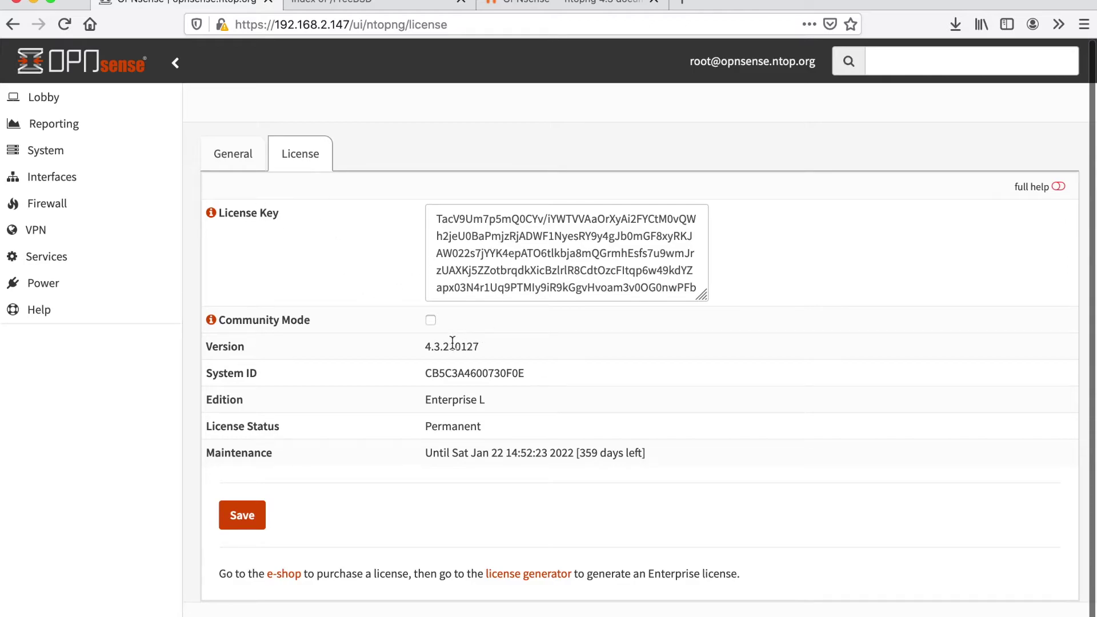
{"action": "triple_click", "coordinate": [520, 250]}
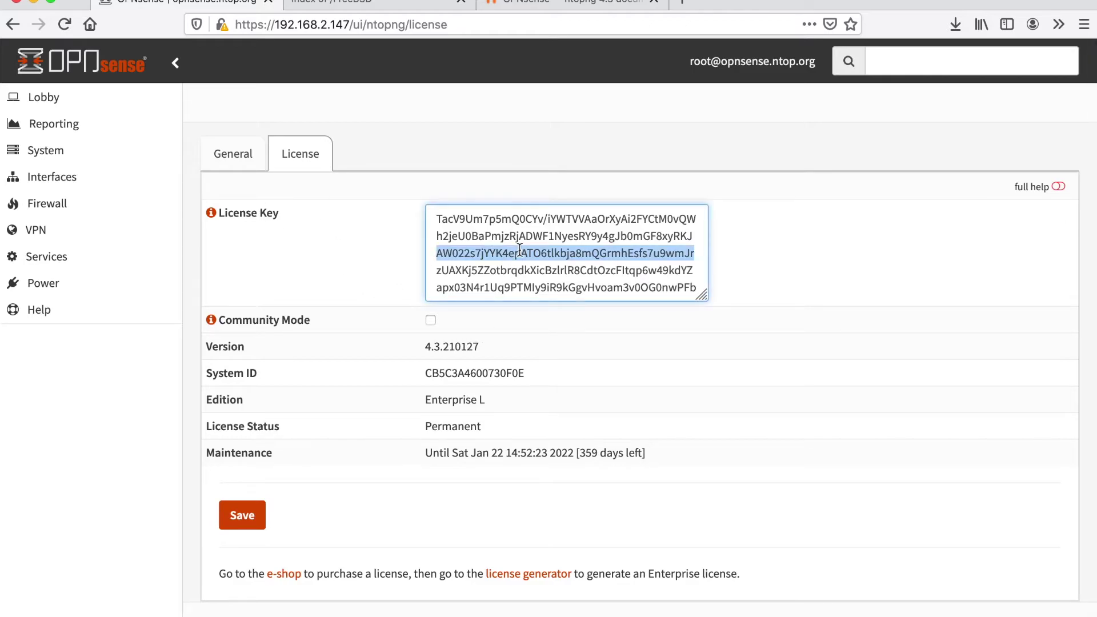
{"action": "key", "text": "super+a"}
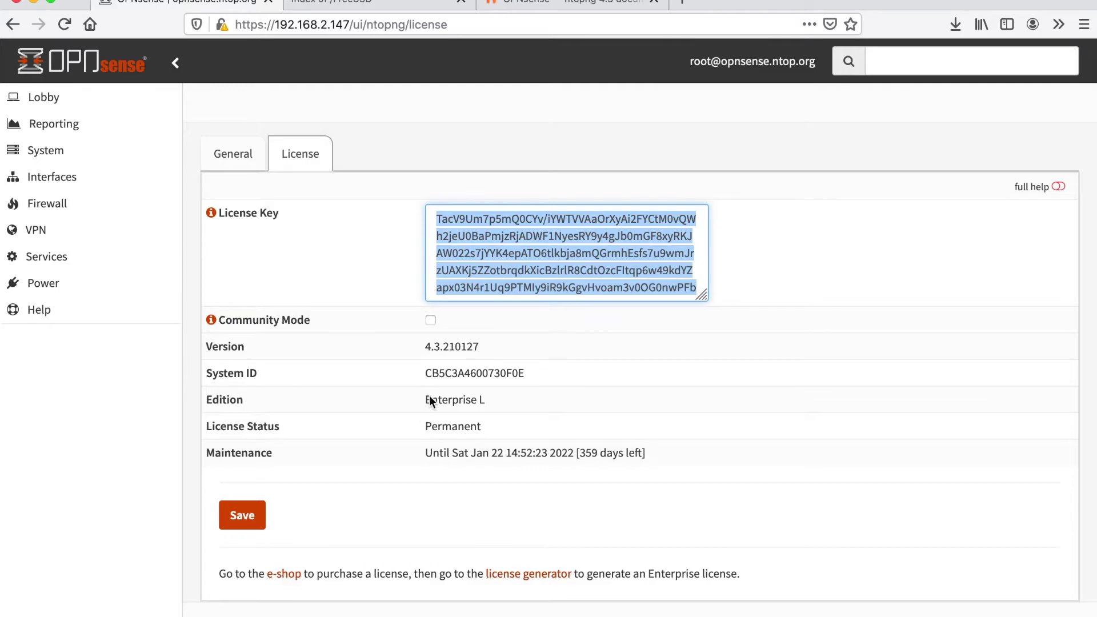
{"action": "left_click", "coordinate": [543, 357]}
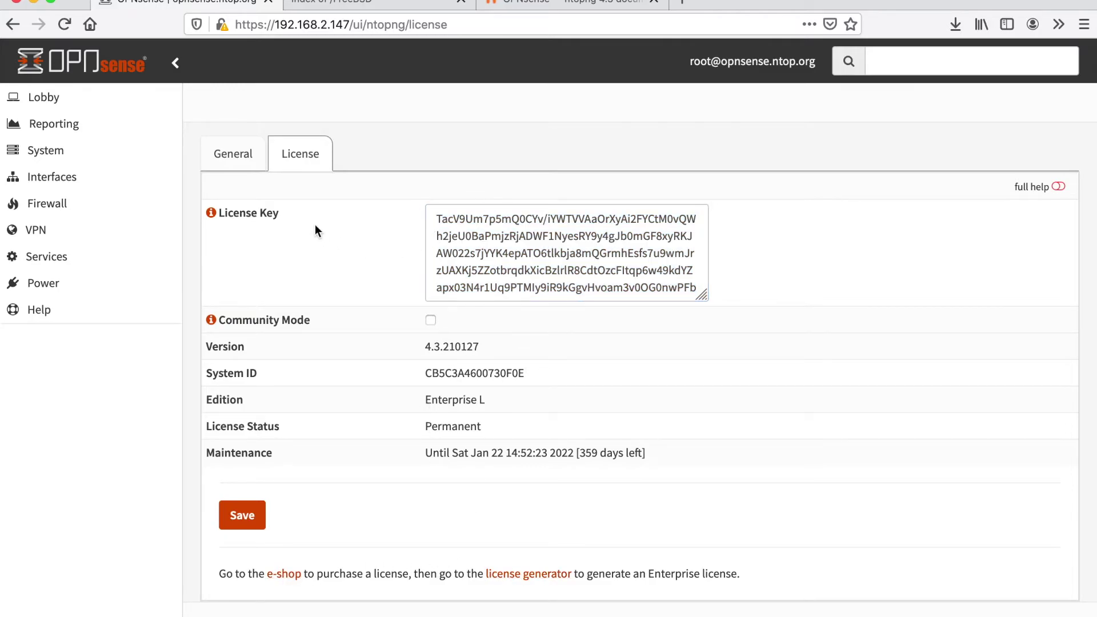
{"action": "triple_click", "coordinate": [462, 401]}
{"action": "left_click", "coordinate": [506, 409]}
{"action": "left_click", "coordinate": [242, 155]}
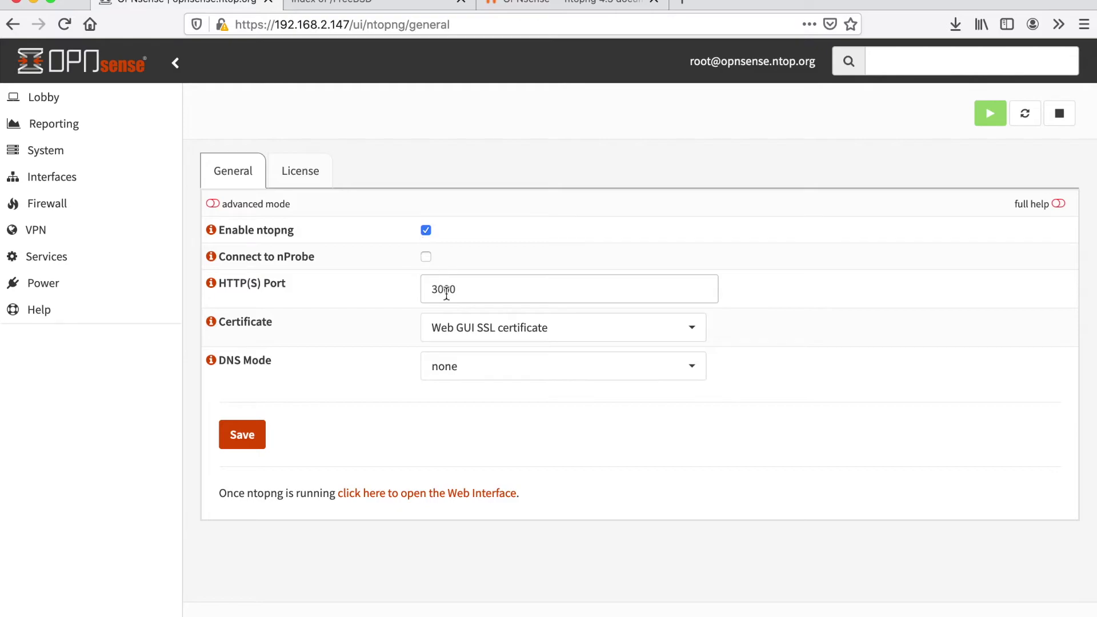
Keep HTTP(S) port 3000, select the Web GUI SSL certificate, and save ntopng's general settings.
{"action": "left_click", "coordinate": [468, 286]}
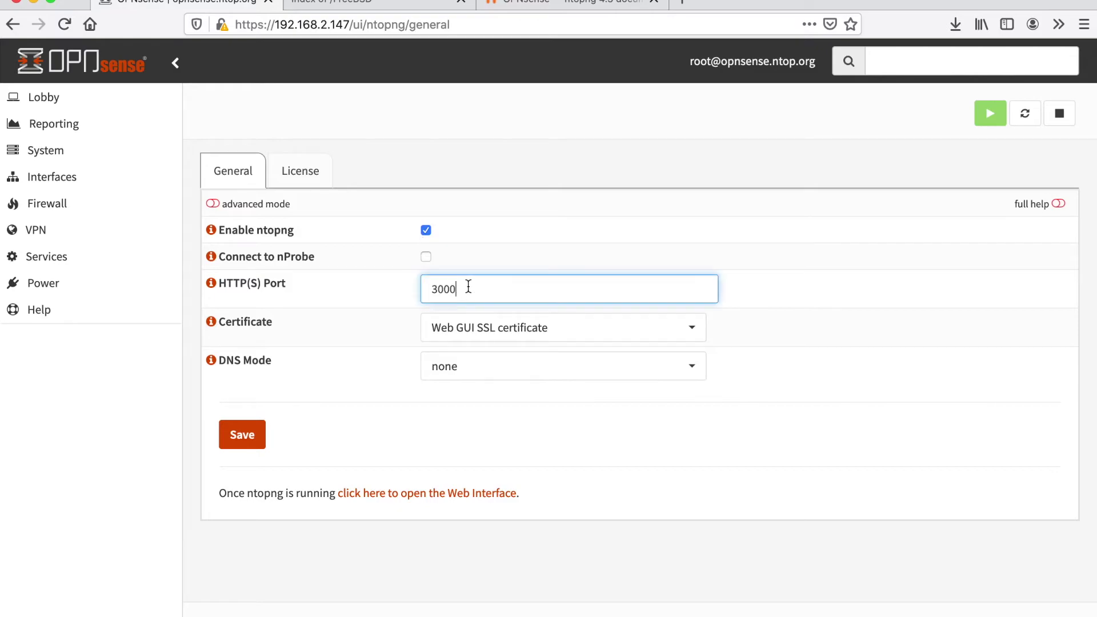
{"action": "left_click", "coordinate": [475, 336]}
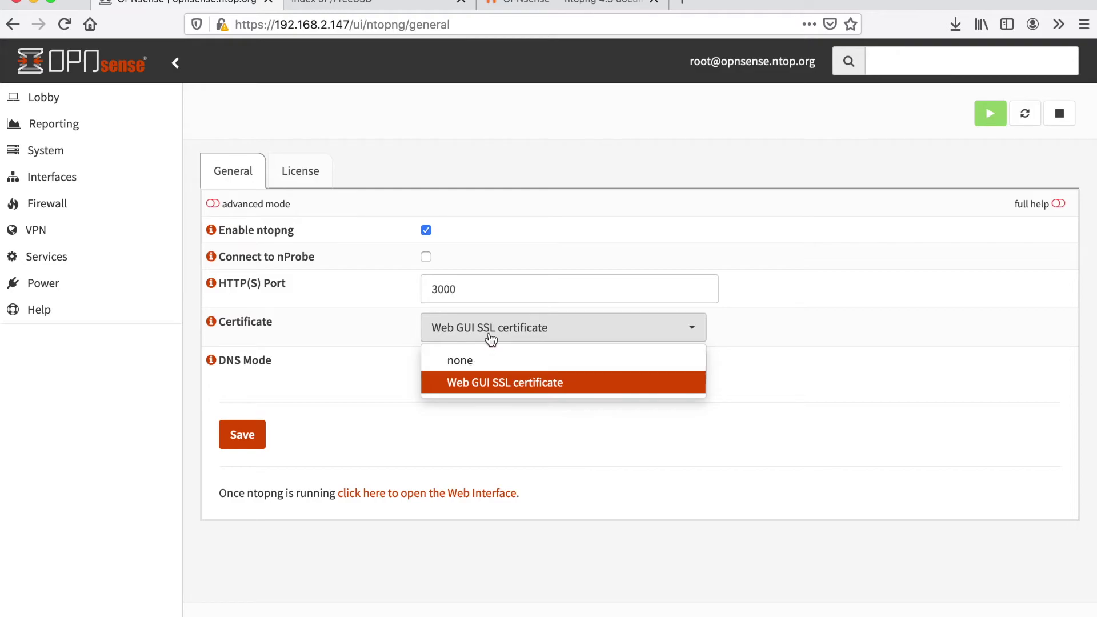
{"action": "left_click", "coordinate": [479, 381]}
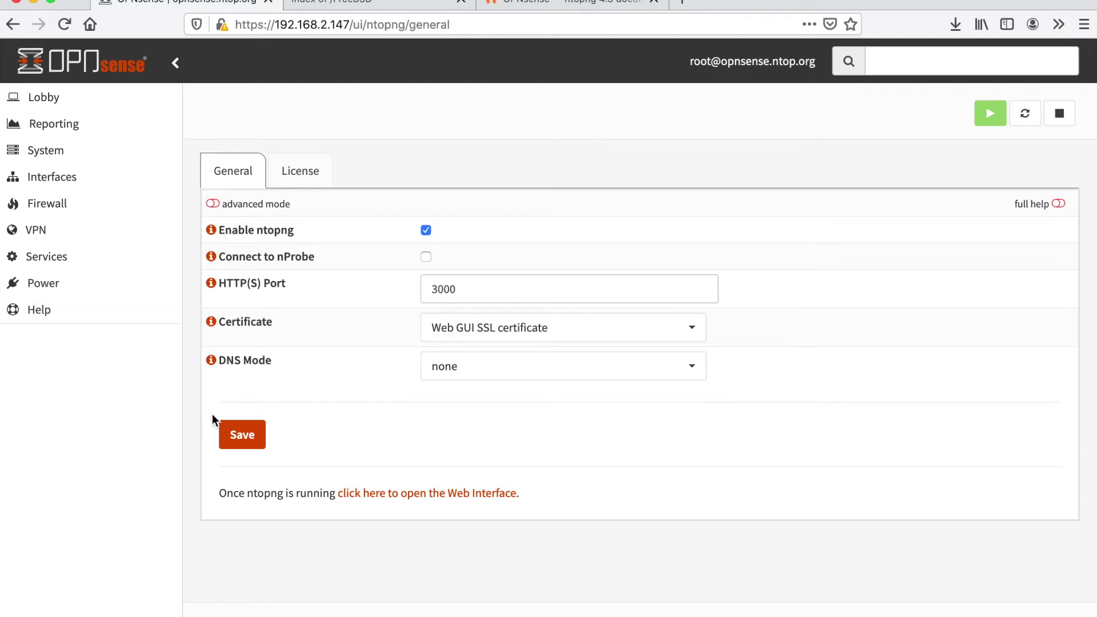
{"action": "left_click", "coordinate": [239, 438]}
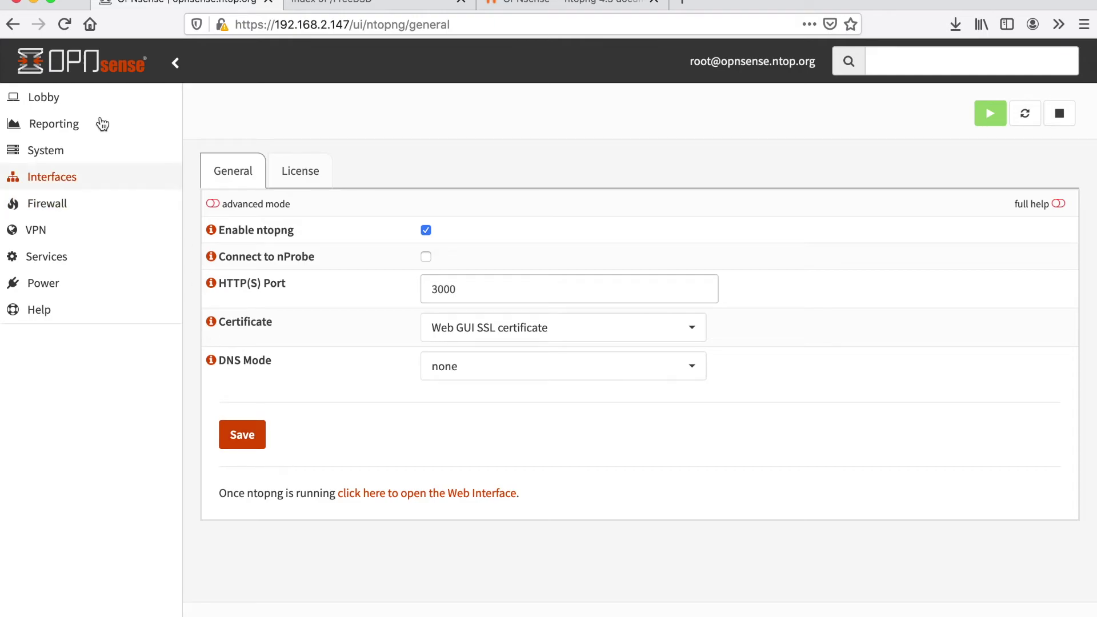
Check the ntopng service row on the Lobby dashboard to confirm it is running.
{"action": "left_click", "coordinate": [78, 100]}
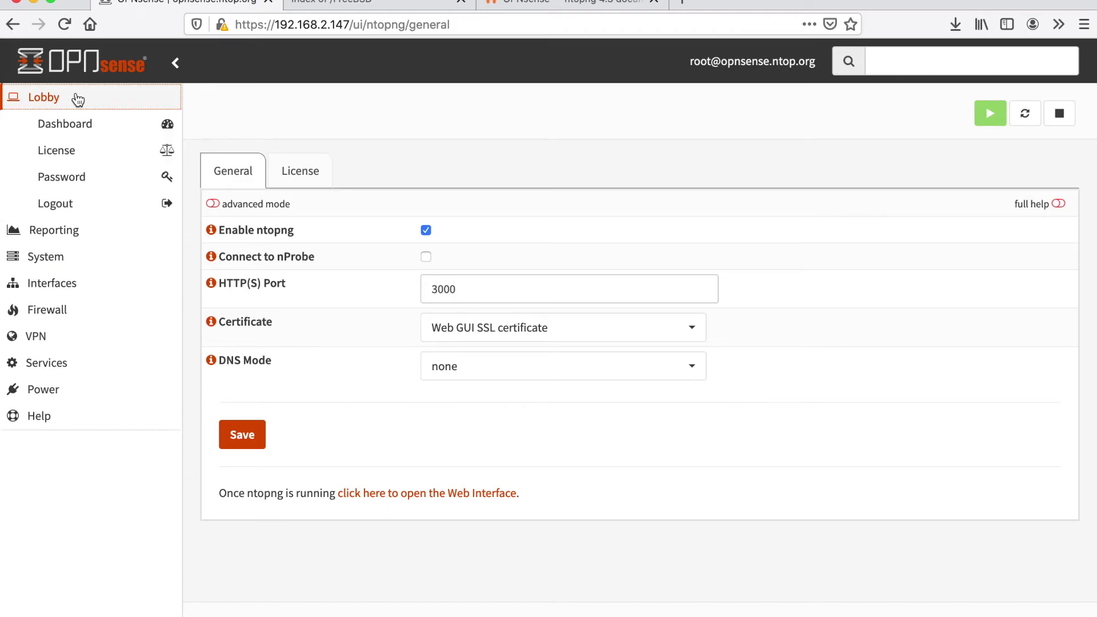
{"action": "left_click", "coordinate": [82, 131]}
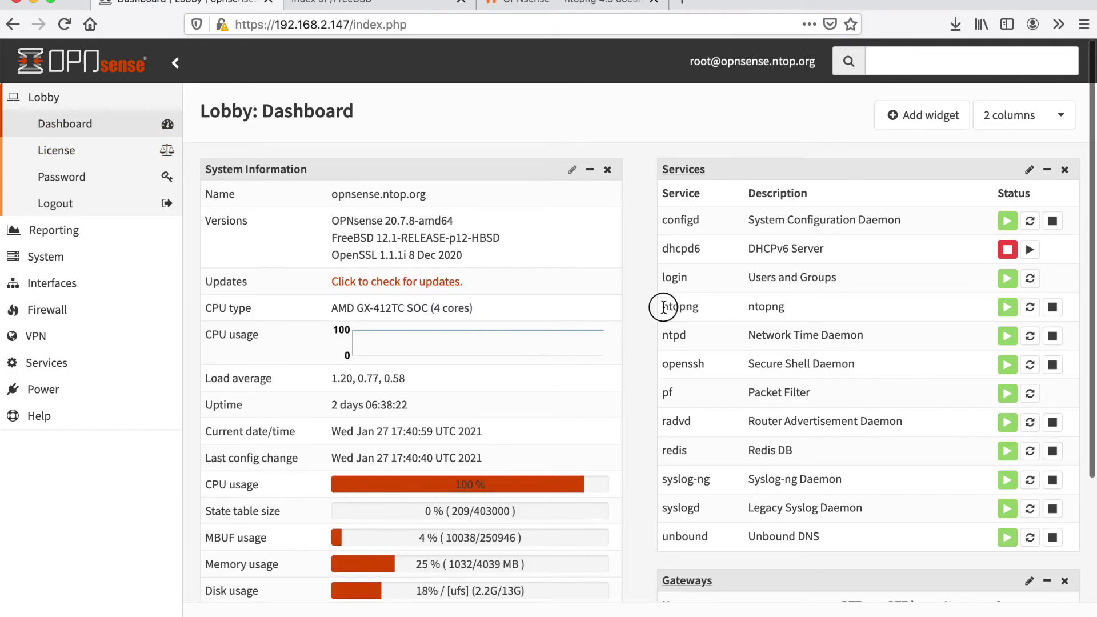
{"action": "left_click_drag", "start_coordinate": [683, 309], "coordinate": [910, 310]}
{"action": "left_click", "coordinate": [910, 310]}
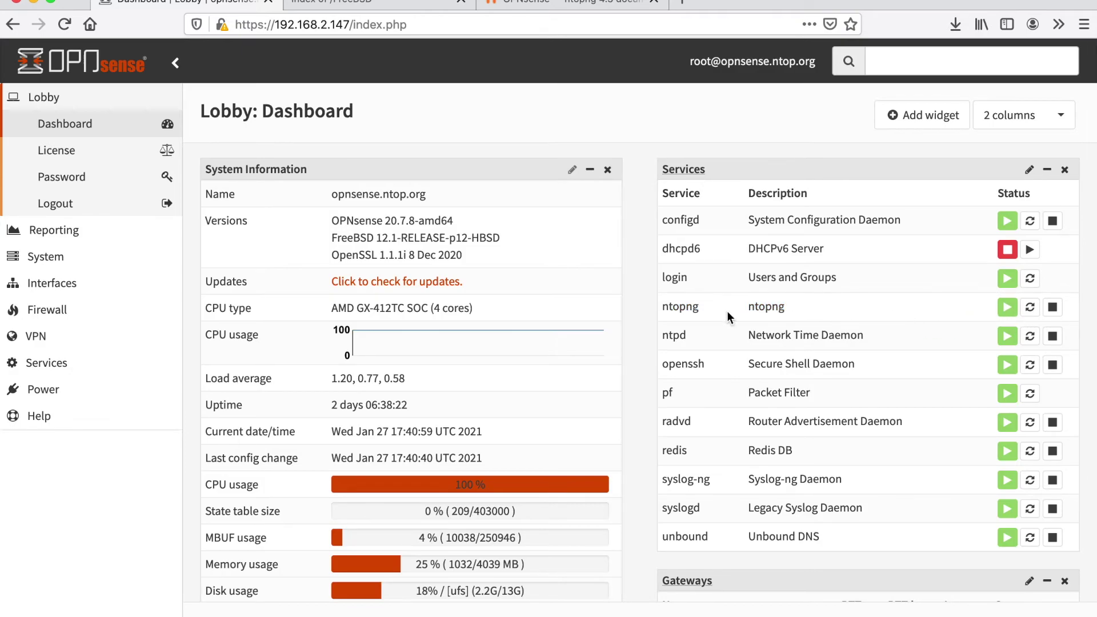
Go to Services > ntopng Enterprise > Settings to reach ntopng's web interface on port 3000.
{"action": "left_click", "coordinate": [45, 365]}
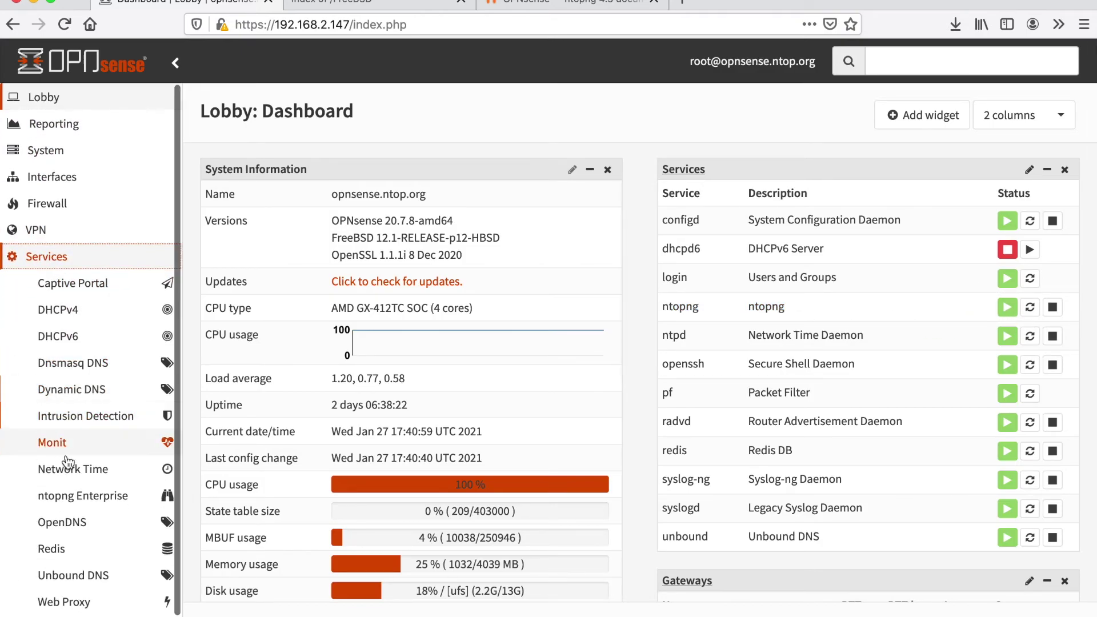
{"action": "left_click", "coordinate": [84, 501]}
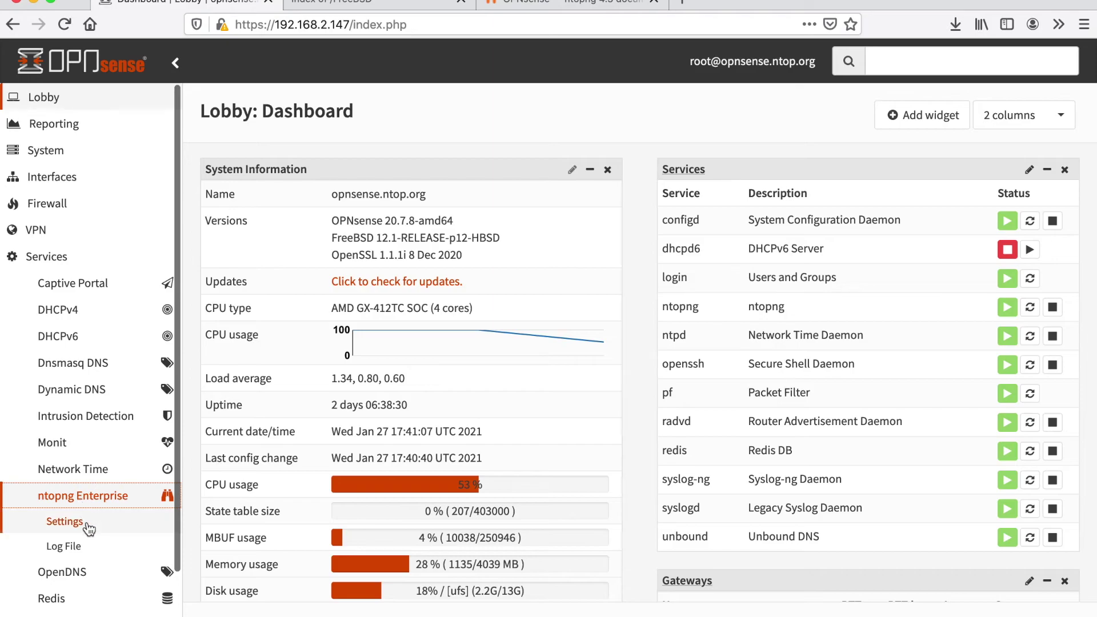
{"action": "left_click", "coordinate": [85, 523]}
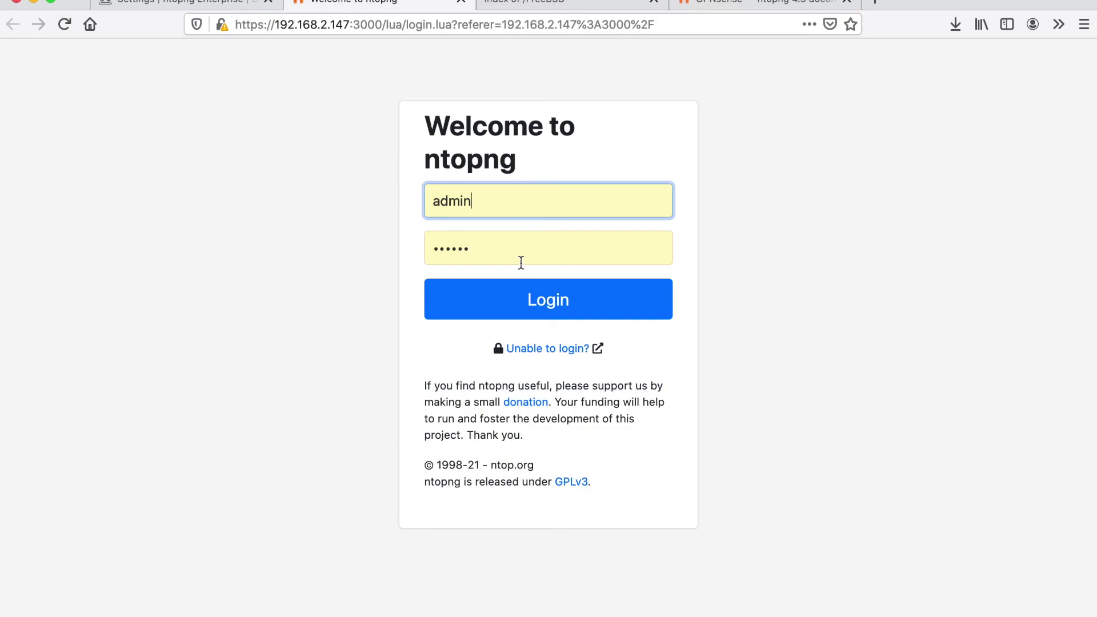
Log in to ntopng, dismiss the Create Endpoint popup, and switch the monitored interface from System to igb0.
{"action": "left_click", "coordinate": [526, 300]}
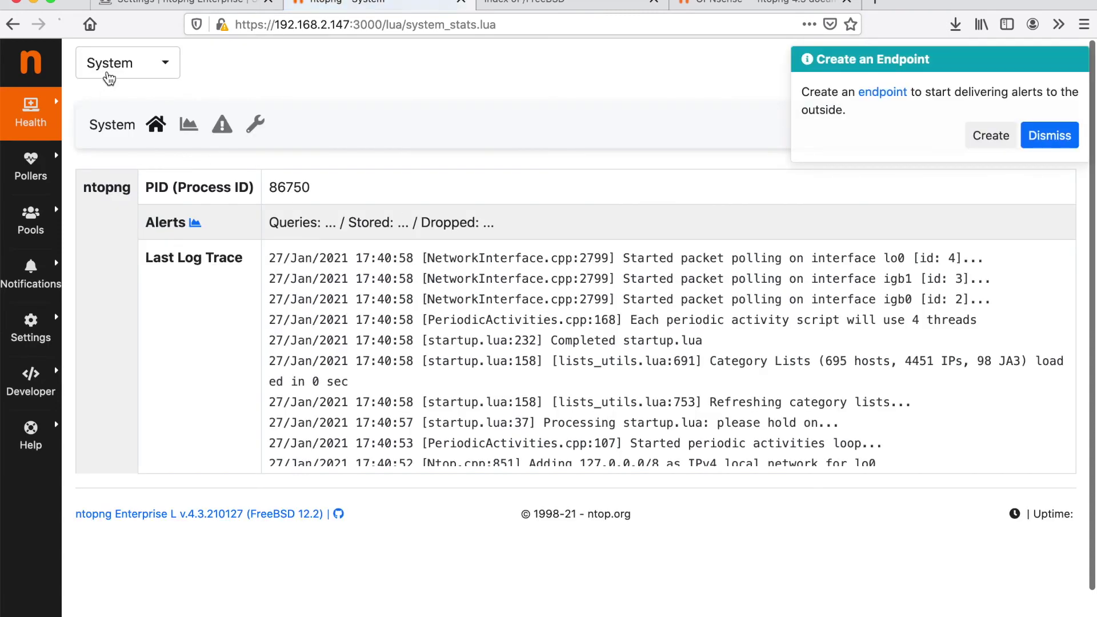
{"action": "left_click", "coordinate": [111, 73]}
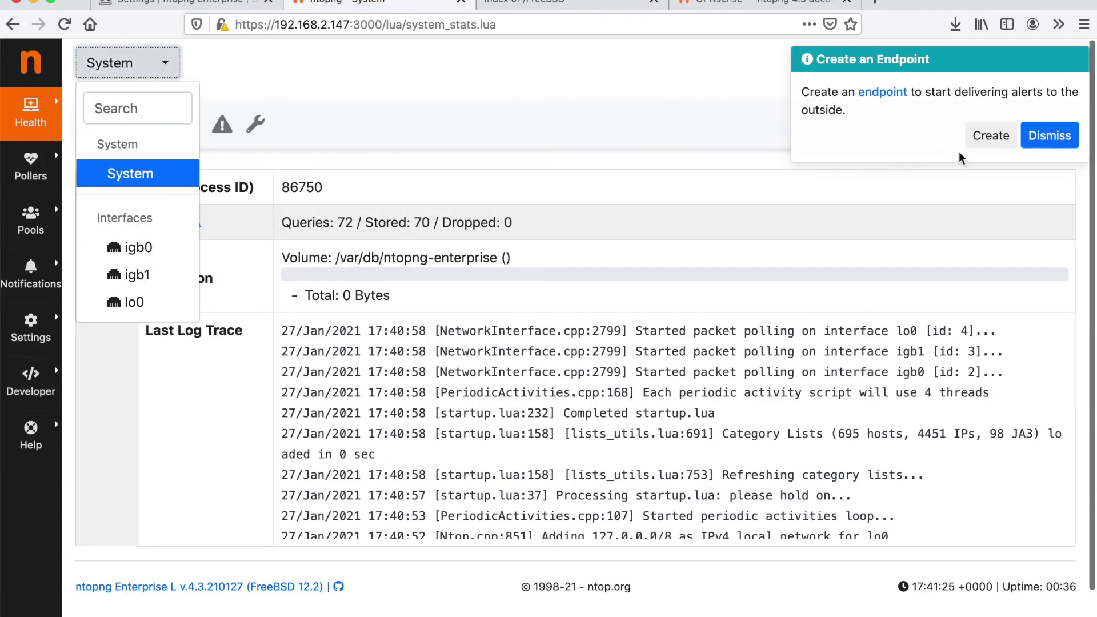
{"action": "left_click", "coordinate": [1054, 136]}
{"action": "left_click", "coordinate": [159, 75]}
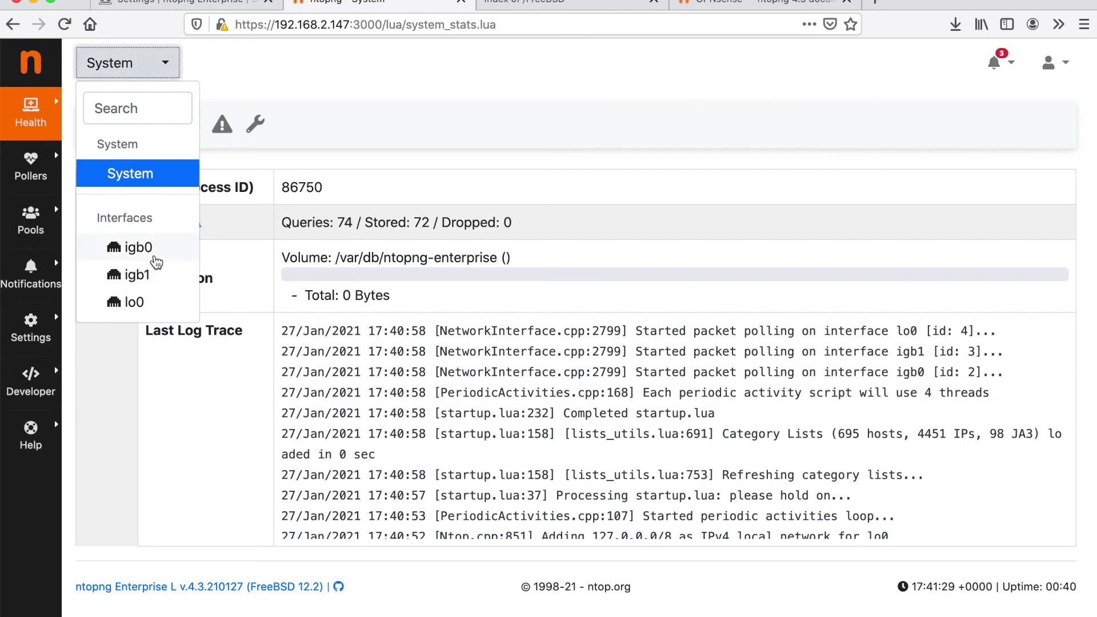
{"action": "left_click", "coordinate": [156, 260]}
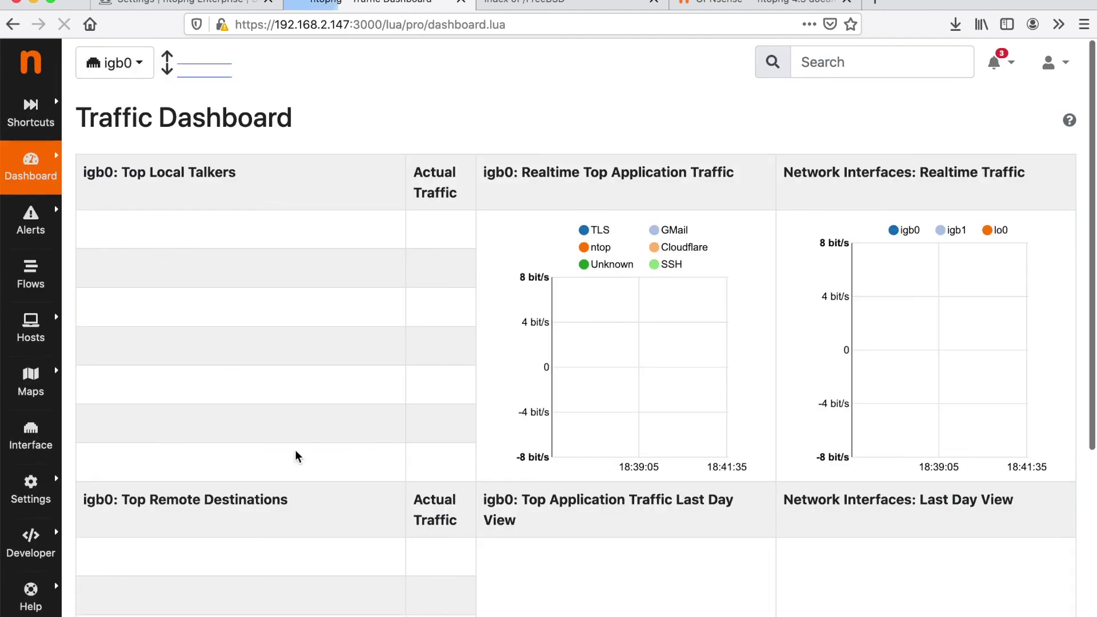
Scroll through the igb0 Traffic Dashboard to review top local talkers, remote destinations and realtime charts.
{"action": "scroll", "coordinate": [303, 465], "scroll_direction": "down", "scroll_amount": 1}
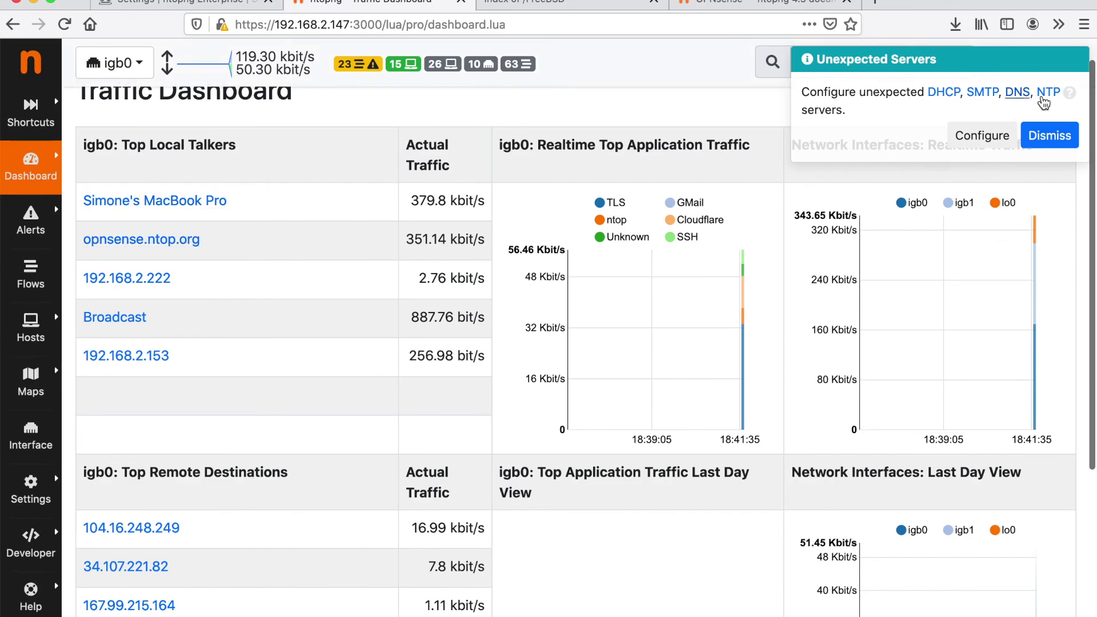
{"action": "scroll", "coordinate": [673, 375], "scroll_direction": "down", "scroll_amount": 3}
{"action": "scroll", "coordinate": [671, 379], "scroll_direction": "up", "scroll_amount": 4}
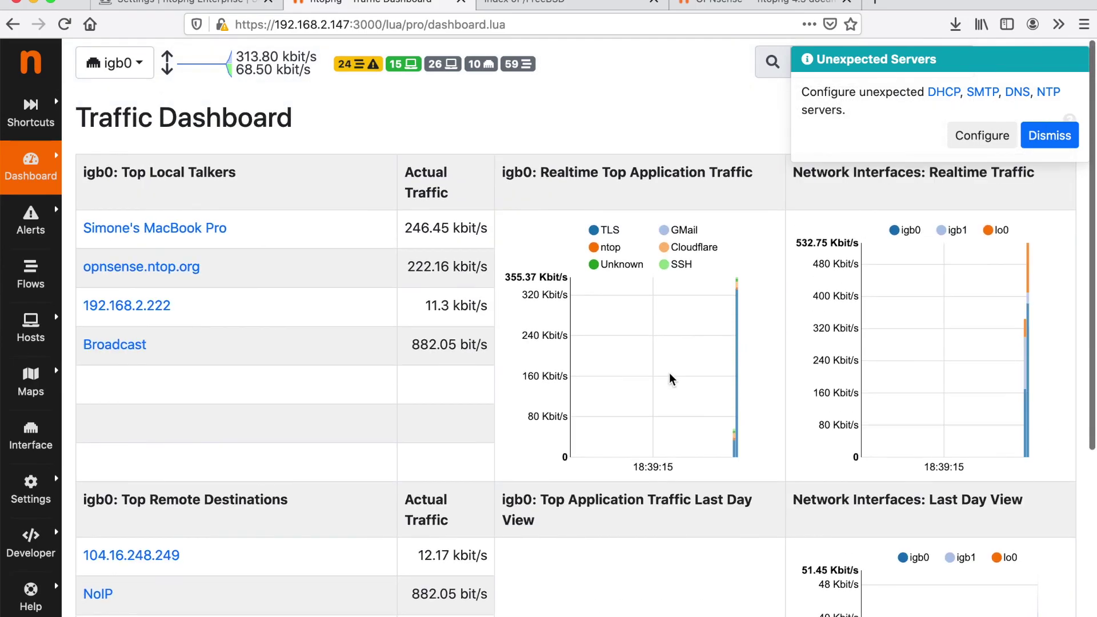
{"action": "scroll", "coordinate": [671, 379], "scroll_direction": "down", "scroll_amount": 5}
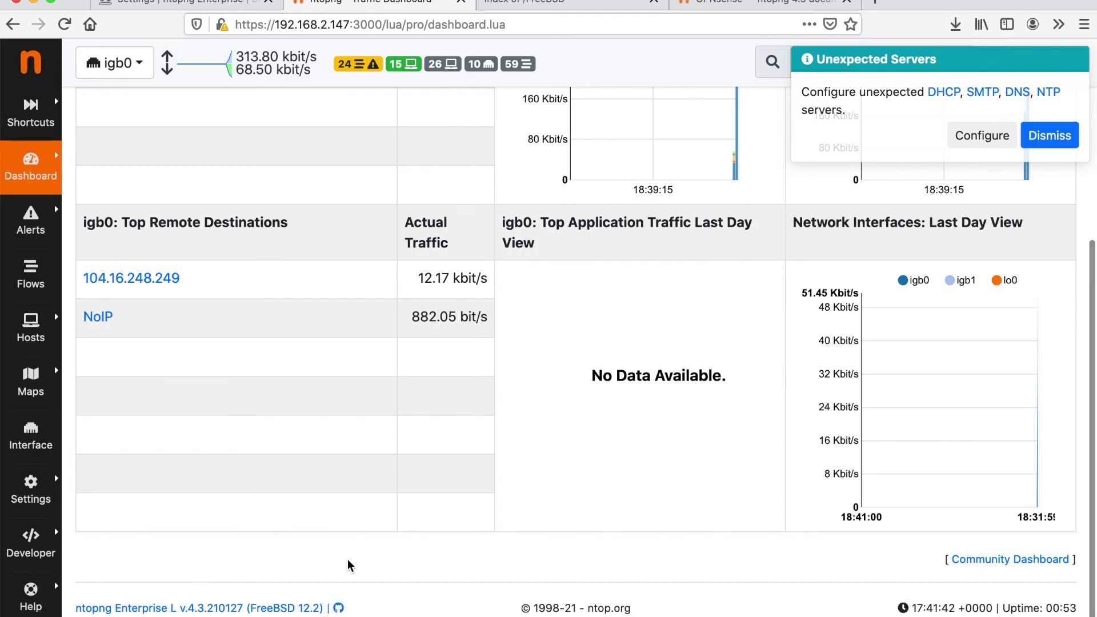
{"action": "scroll", "coordinate": [350, 566], "scroll_direction": "up", "scroll_amount": 5}
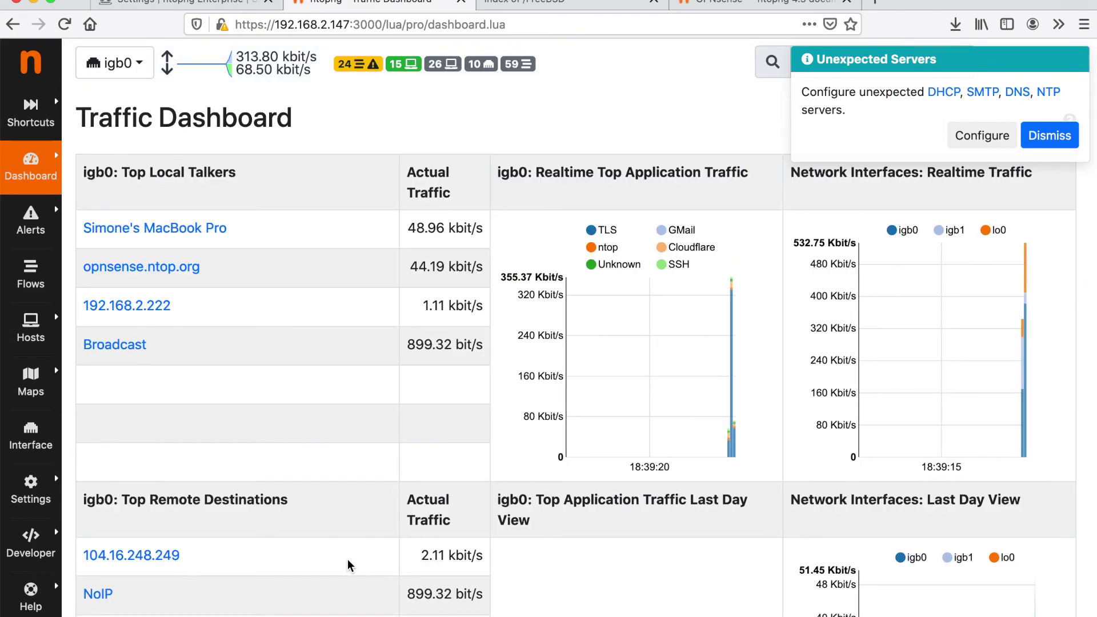